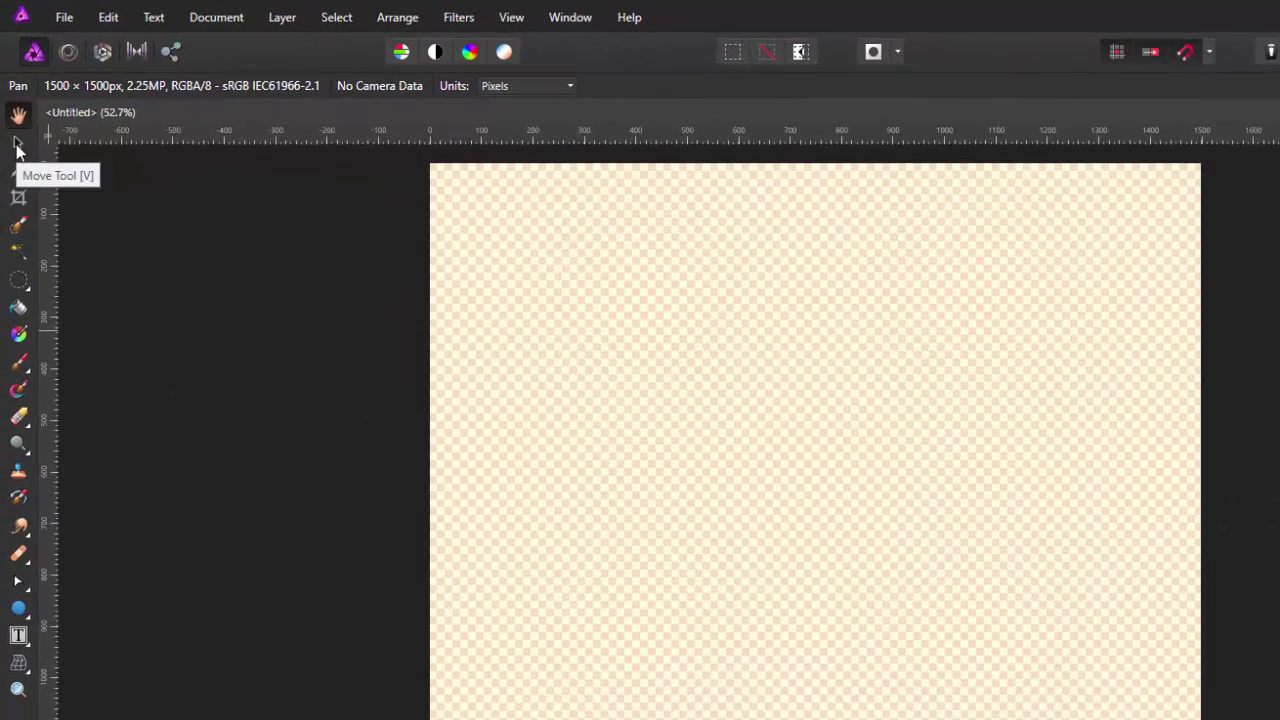
Select the Move Tool, then open Preferences from the context toolbar and close them.
click(17, 145)
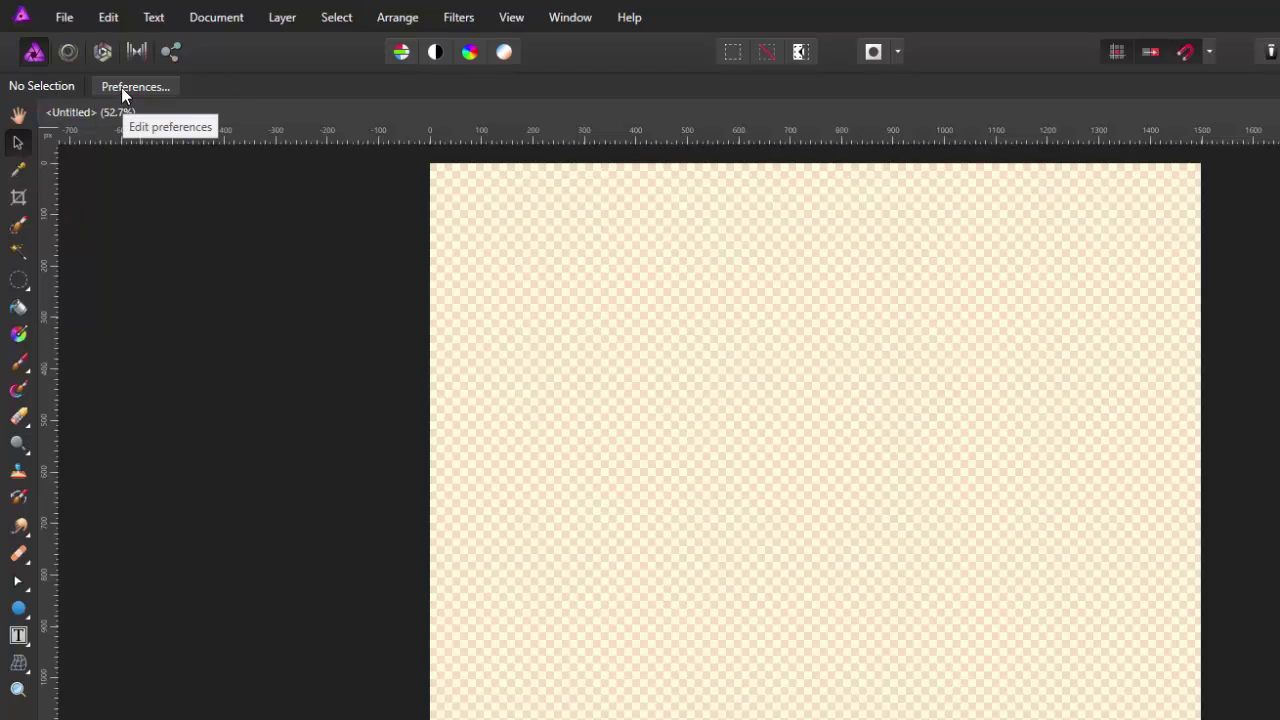
click(151, 87)
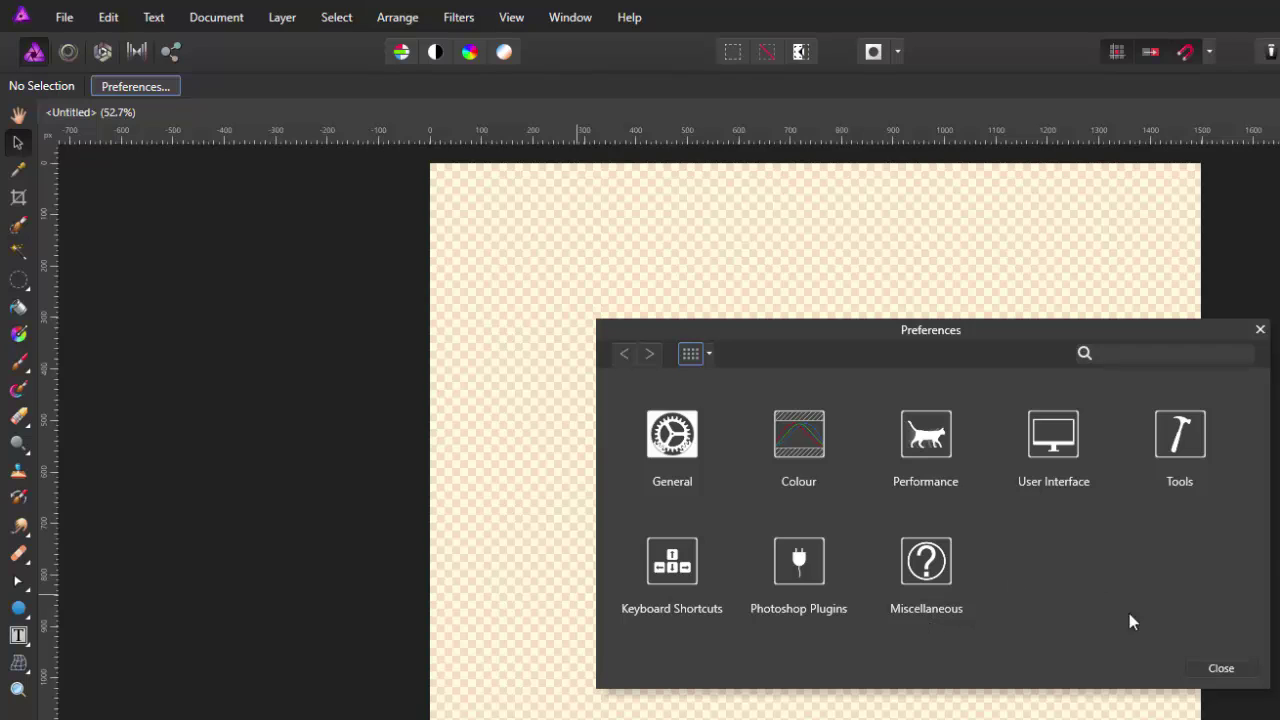
click(1244, 672)
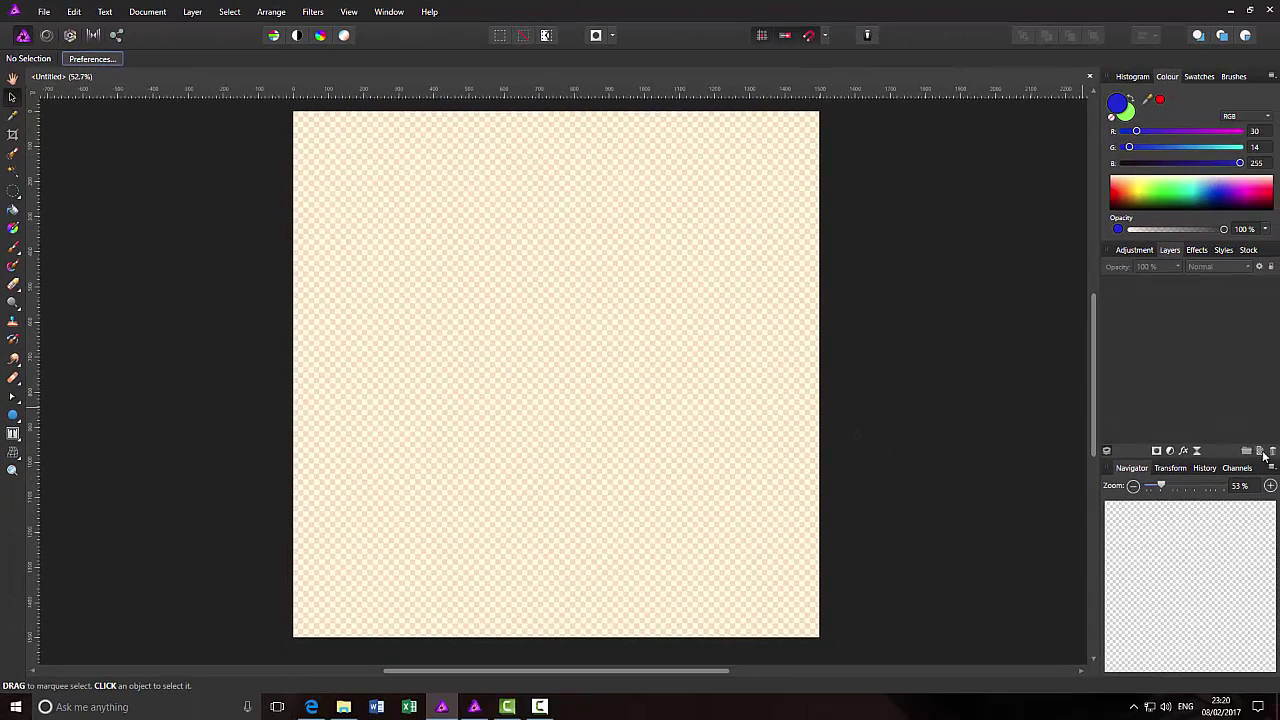
Add a new pixel layer and flood-fill the whole canvas with solid blue.
click(1262, 453)
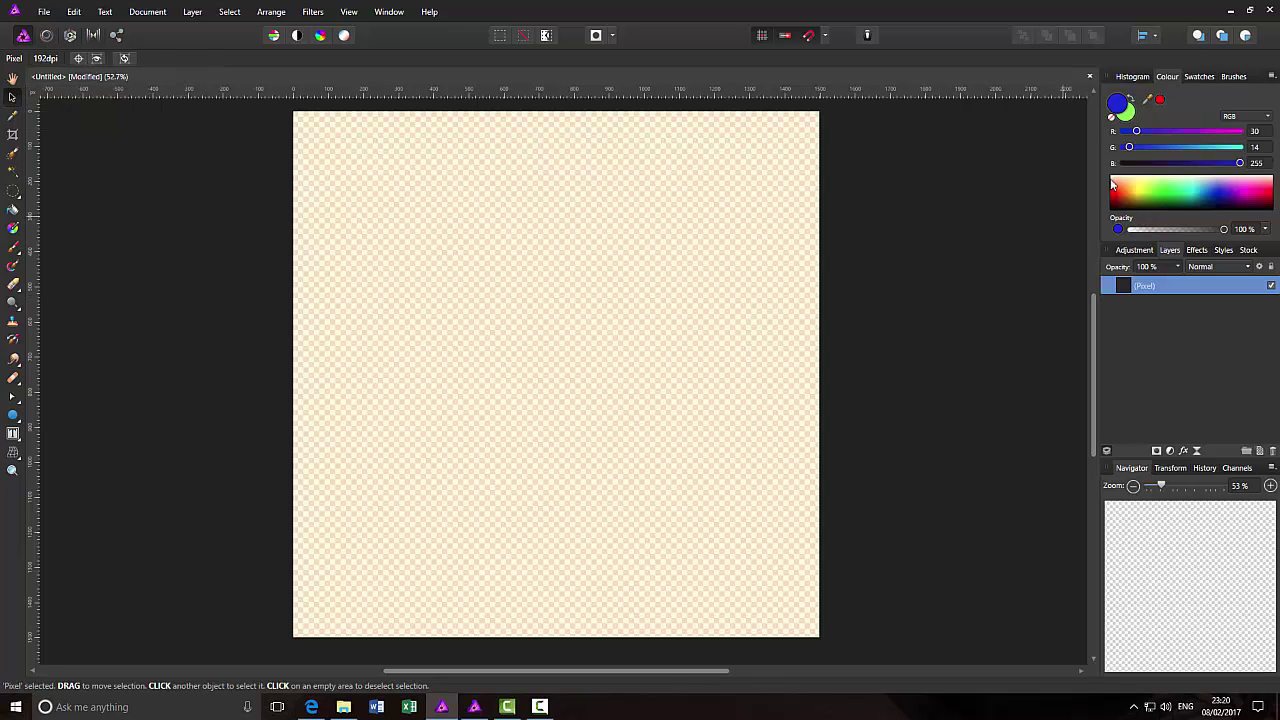
click(12, 210)
click(594, 256)
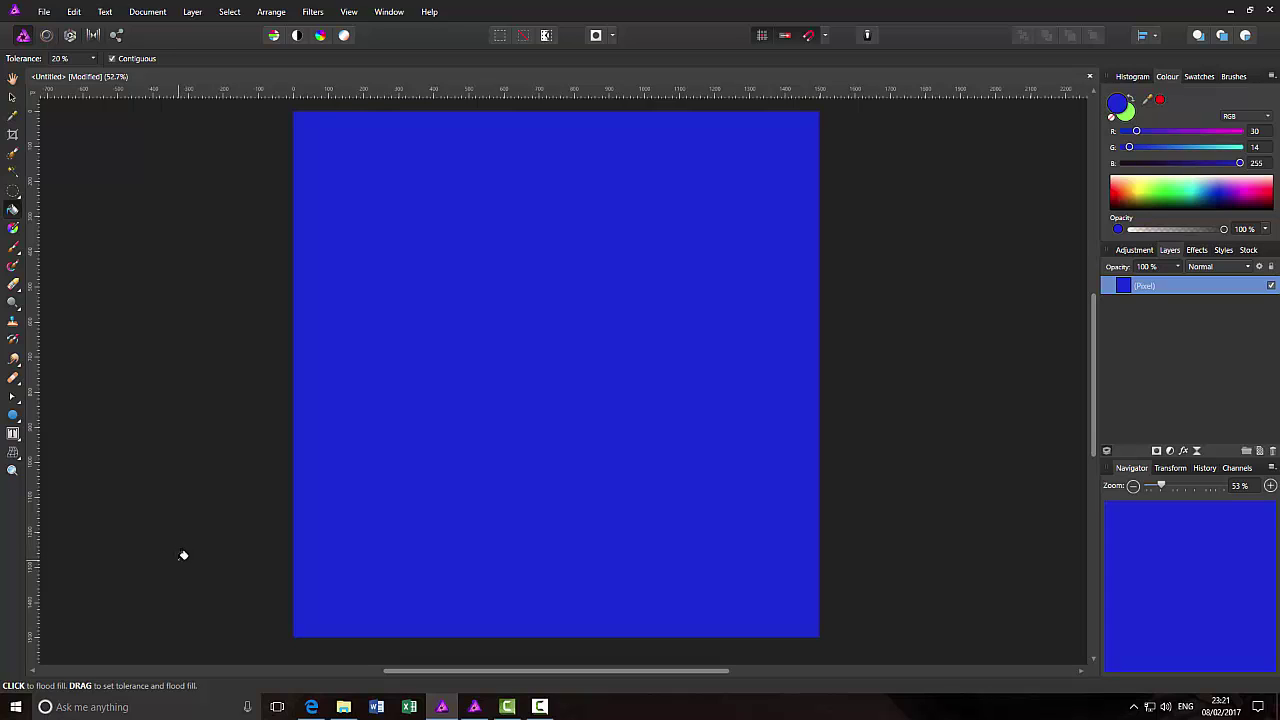
key(ctrl+comma)
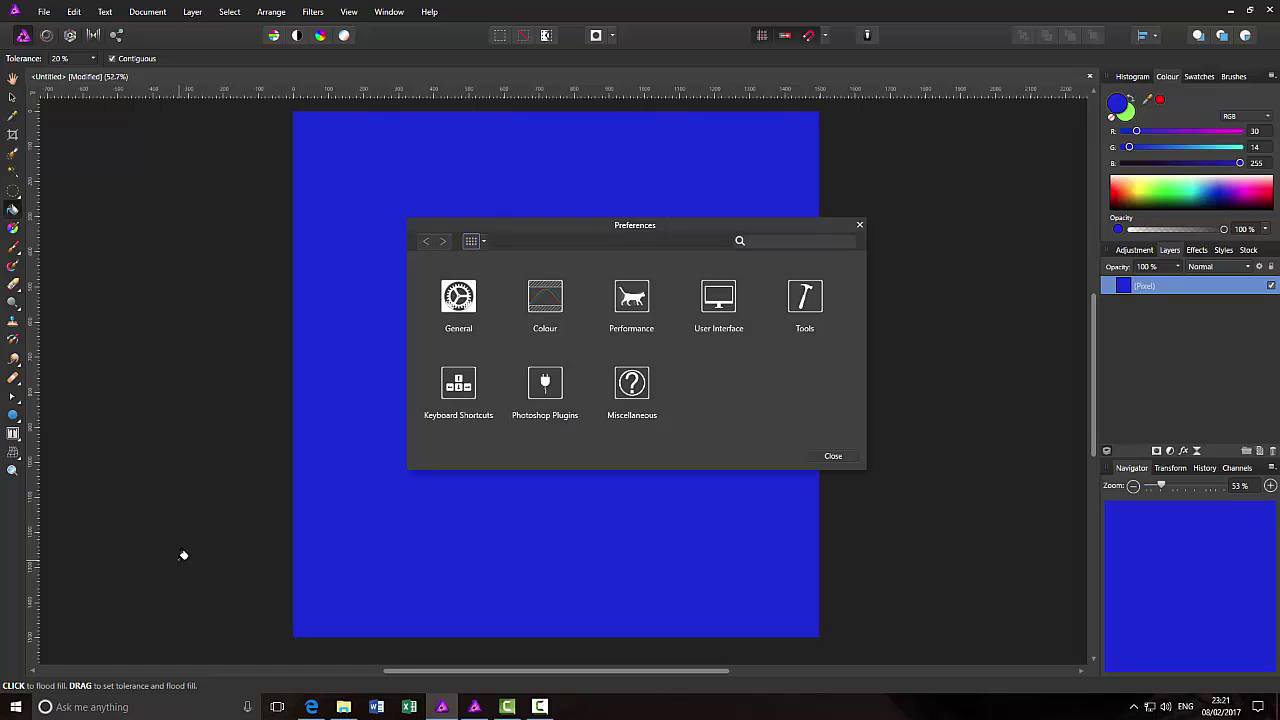
click(844, 459)
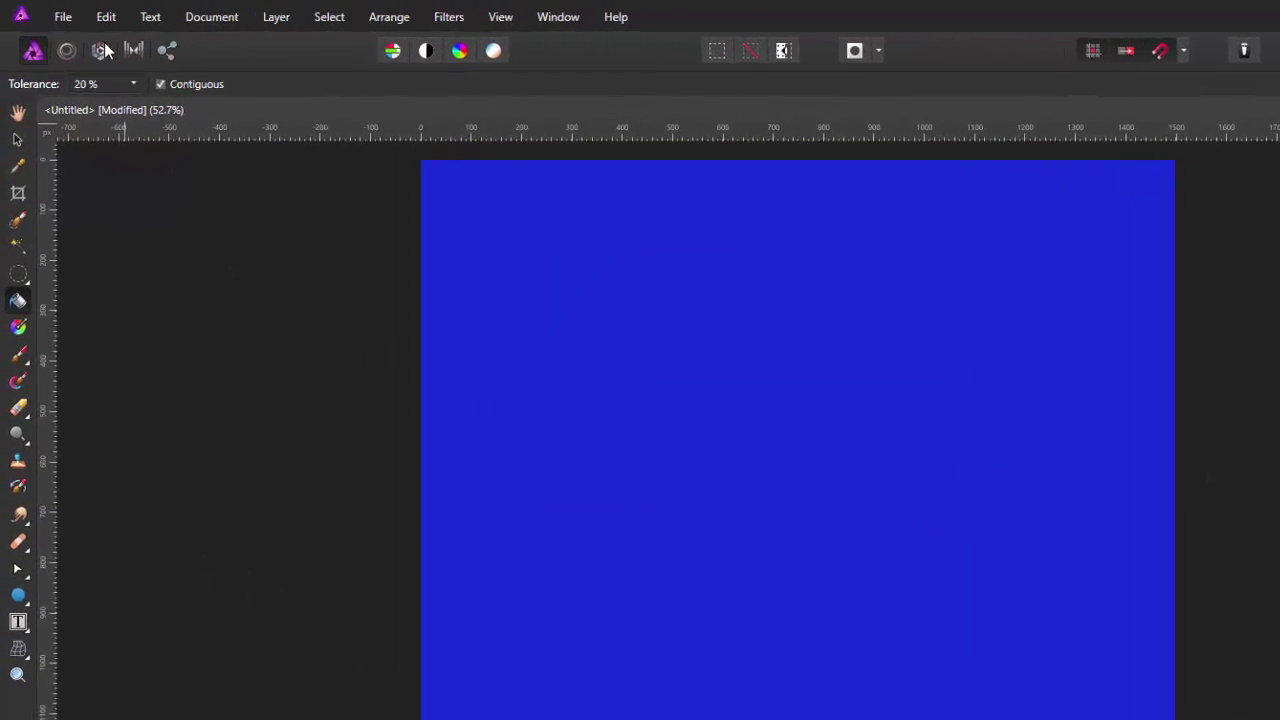
click(106, 17)
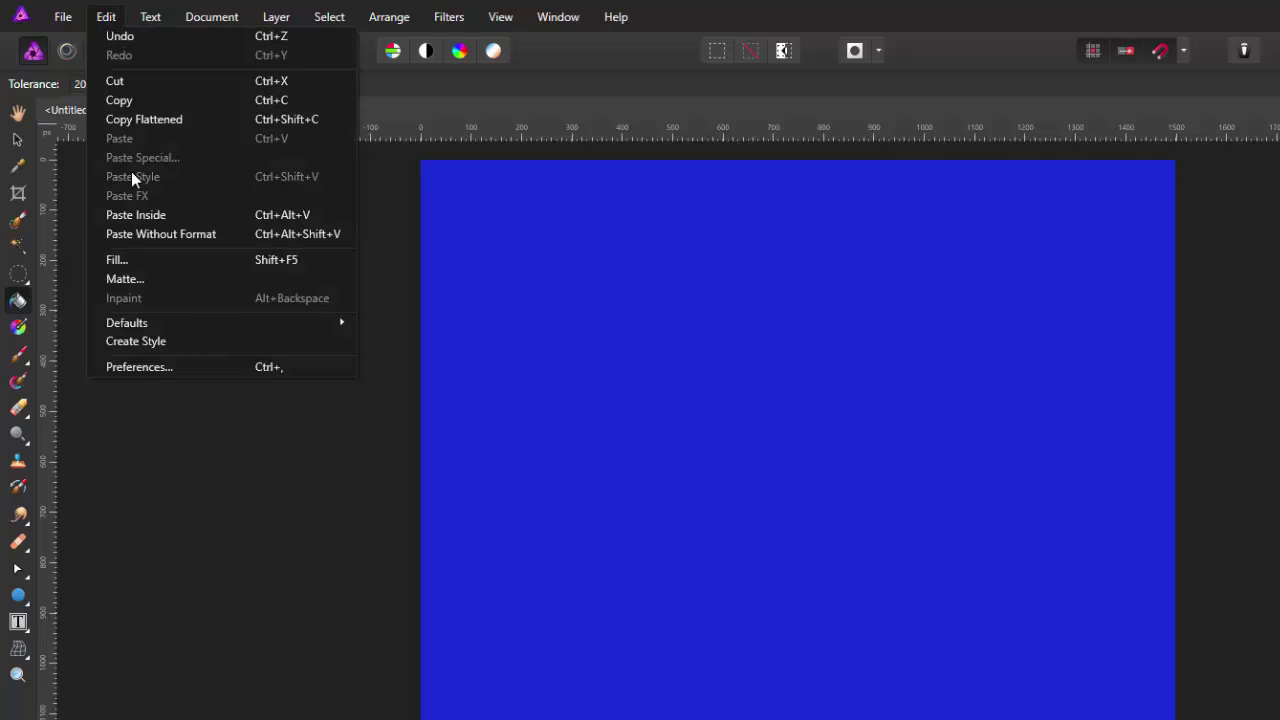
click(212, 367)
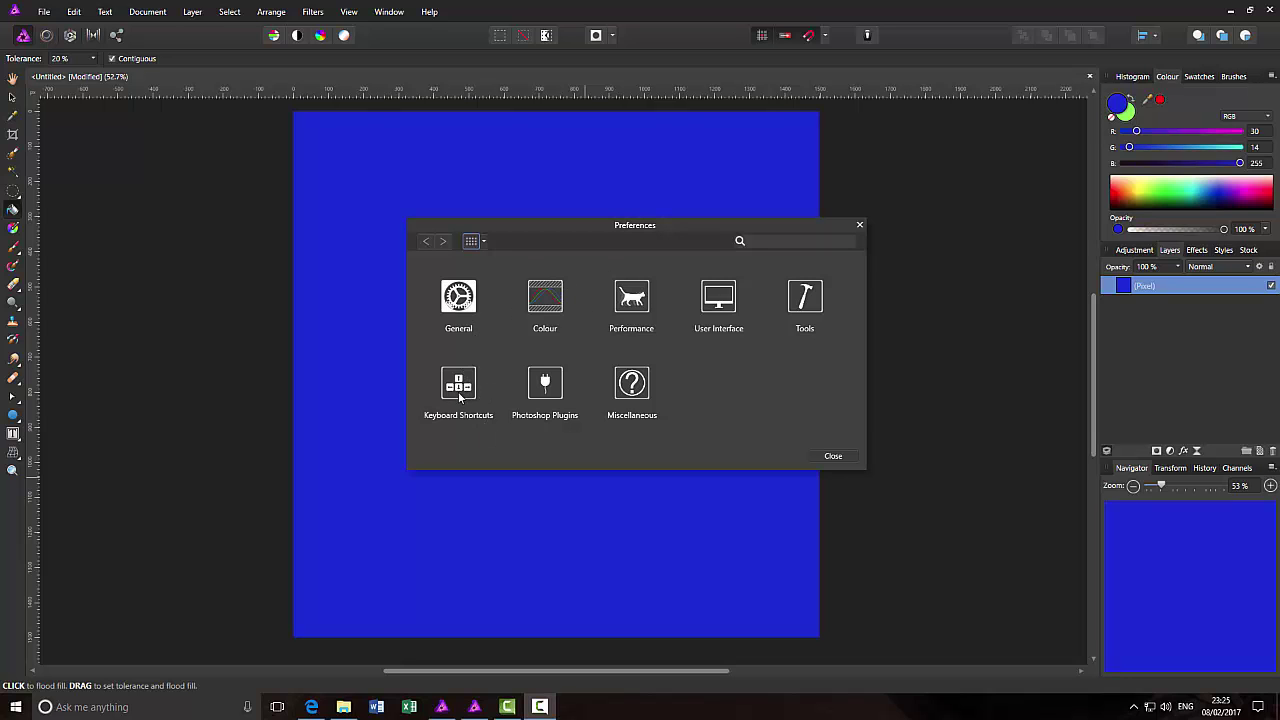
Show the Miscellaneous category in the Keyboard Shortcuts preferences.
click(462, 395)
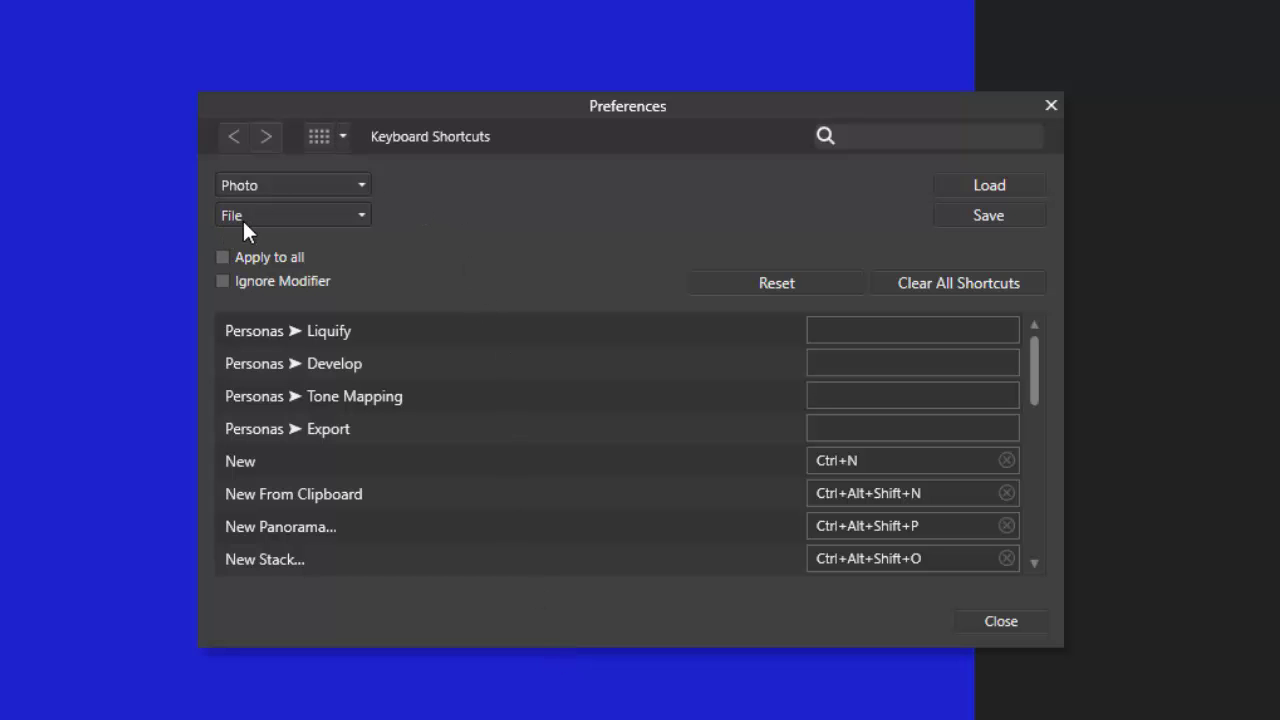
click(363, 214)
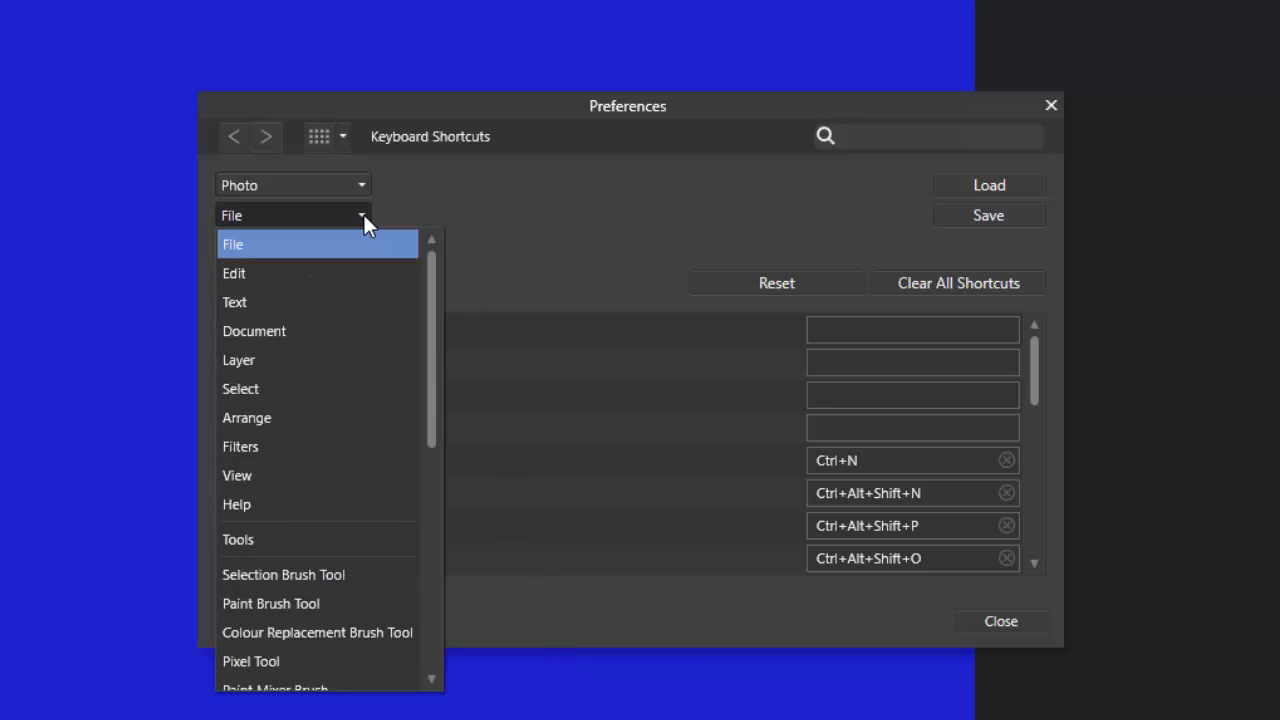
drag(431, 266, 454, 525)
click(268, 658)
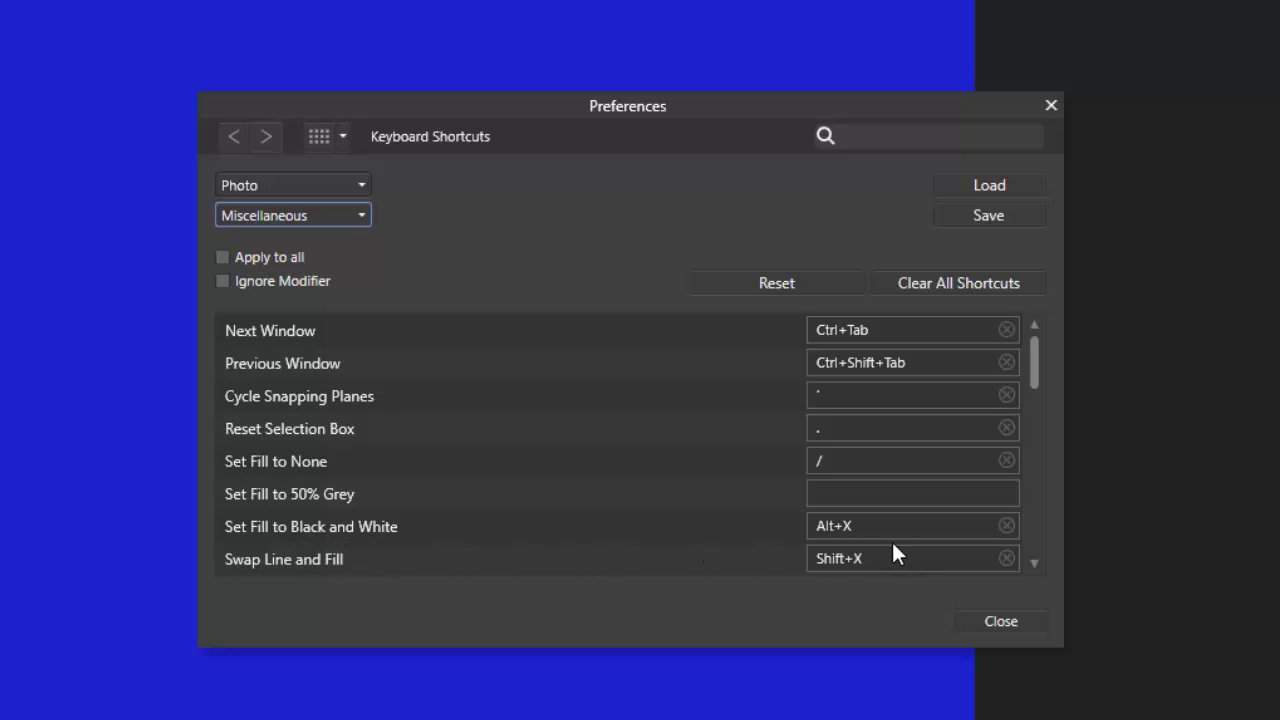
Re-record Alt+X for Set Fill to Black and White and assign Alt+5 to Set Fill to 50% Grey.
click(1007, 525)
click(856, 527)
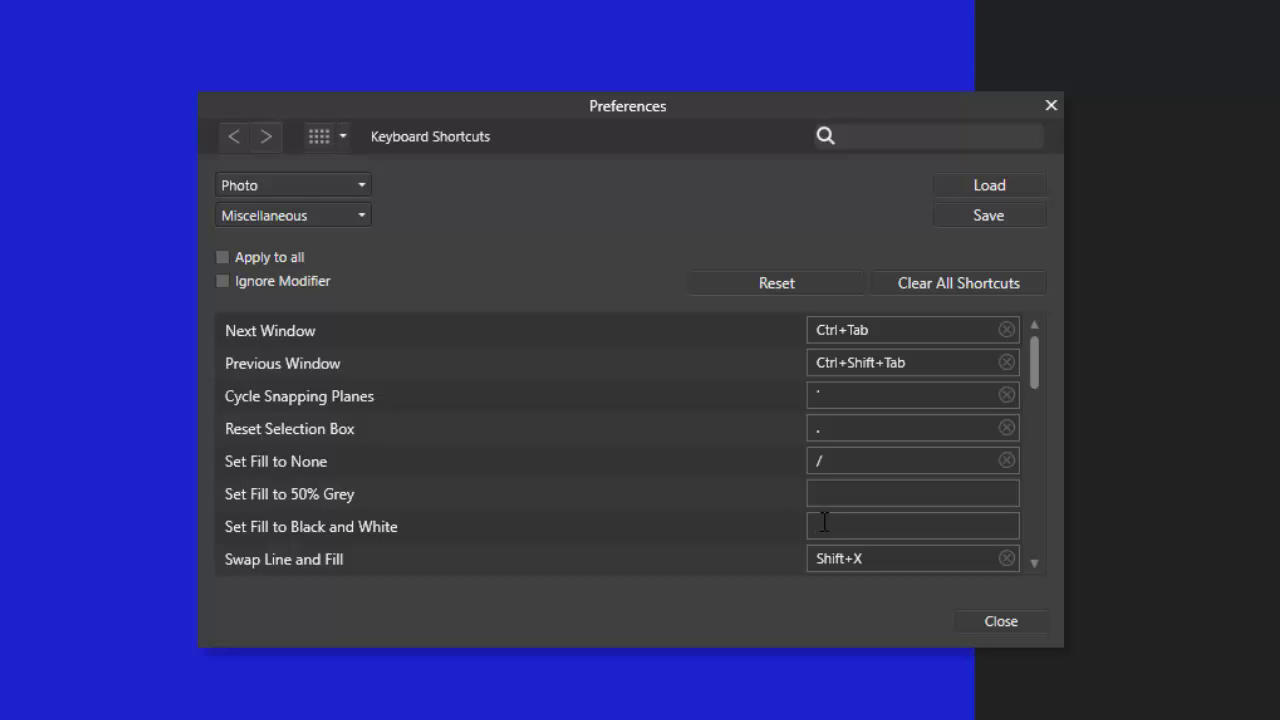
key(alt)
key(alt+x)
click(831, 492)
key(alt)
Switch the shortcut category to Tools after checking the Help's default shortcut tables.
click(362, 212)
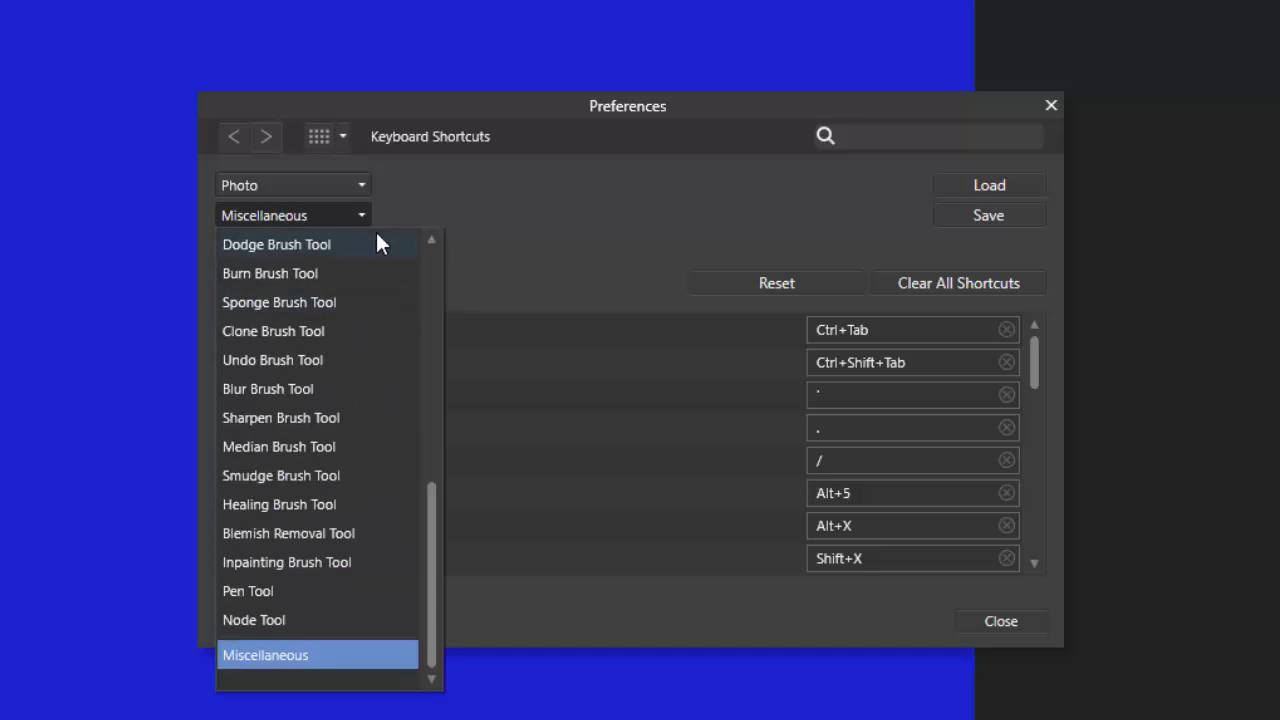
drag(433, 517, 433, 255)
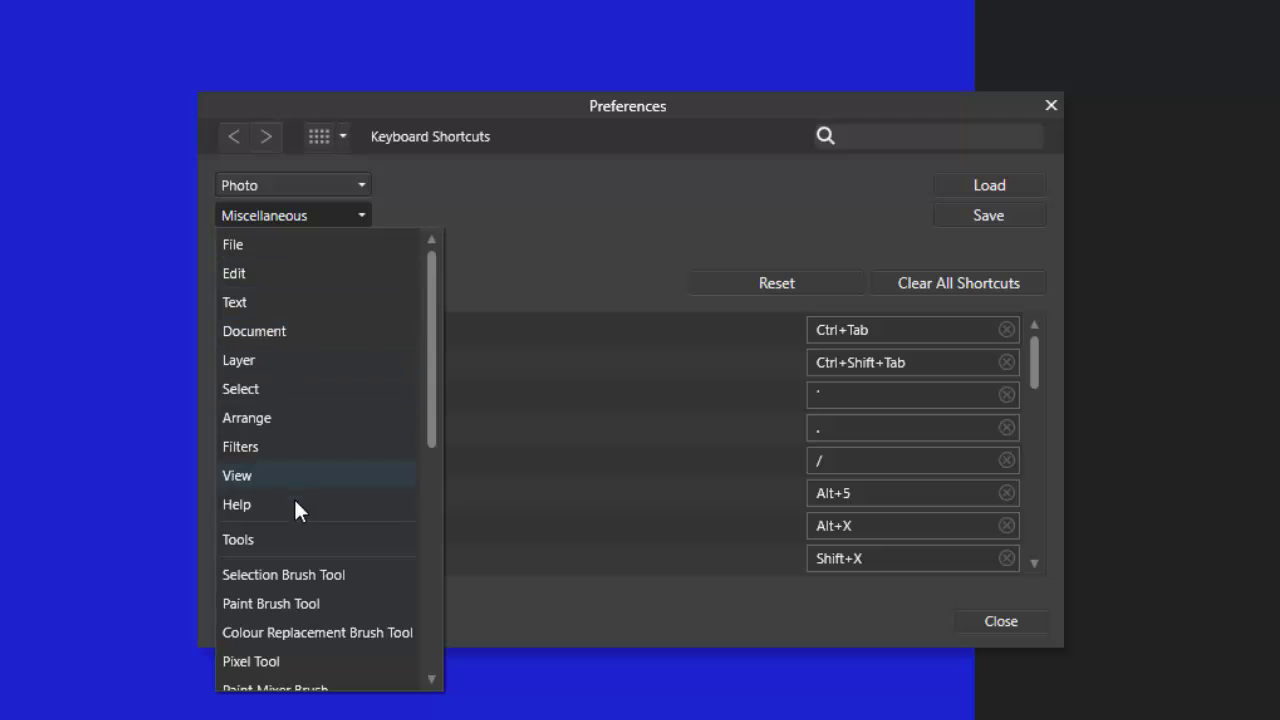
click(245, 540)
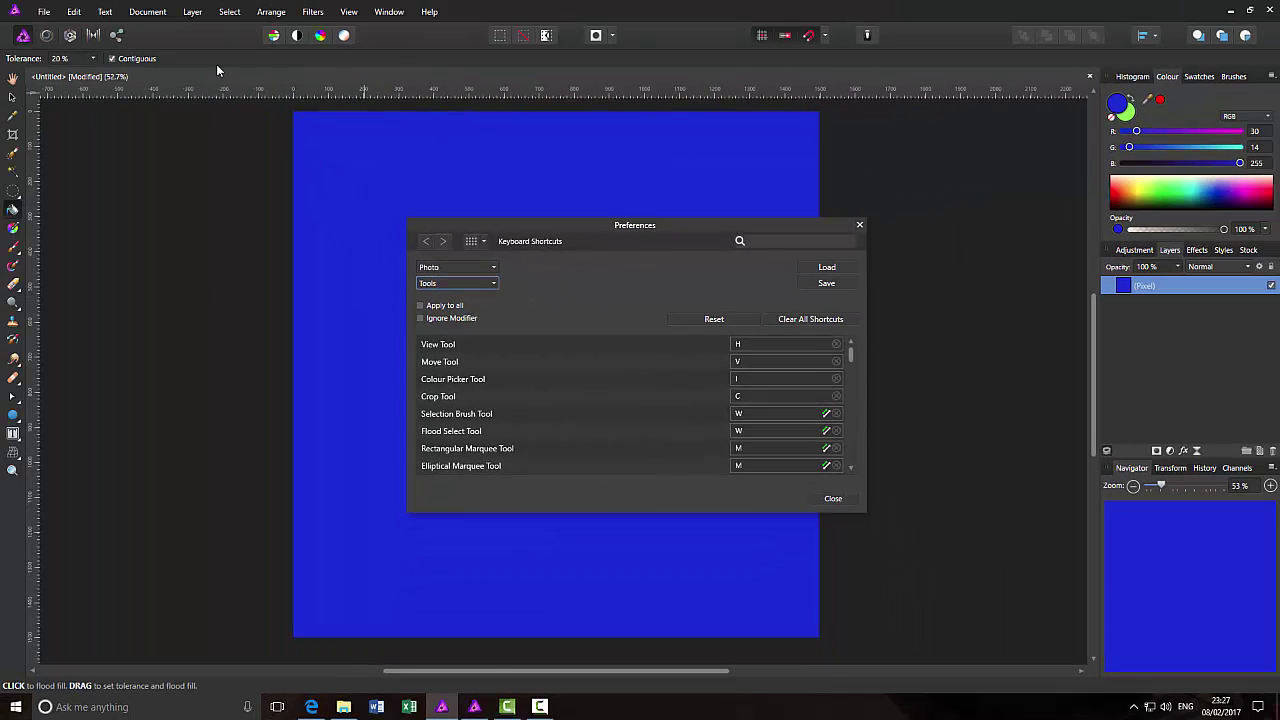
click(474, 706)
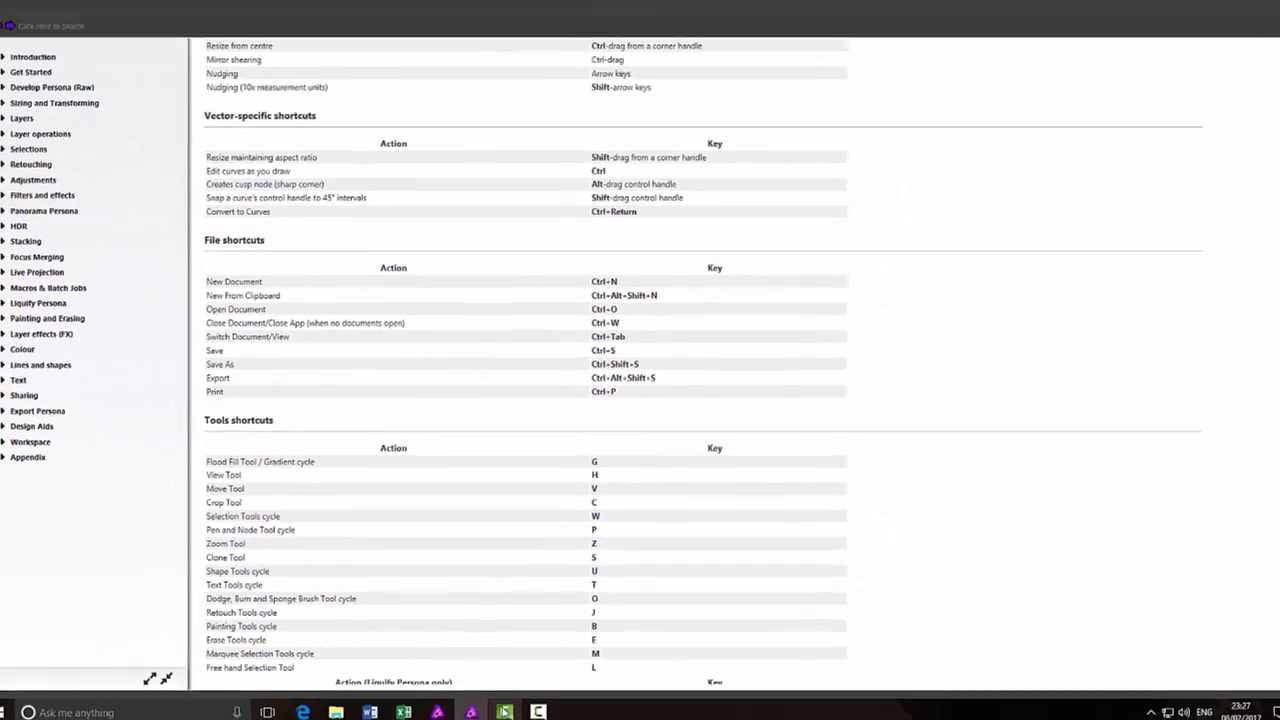
click(471, 711)
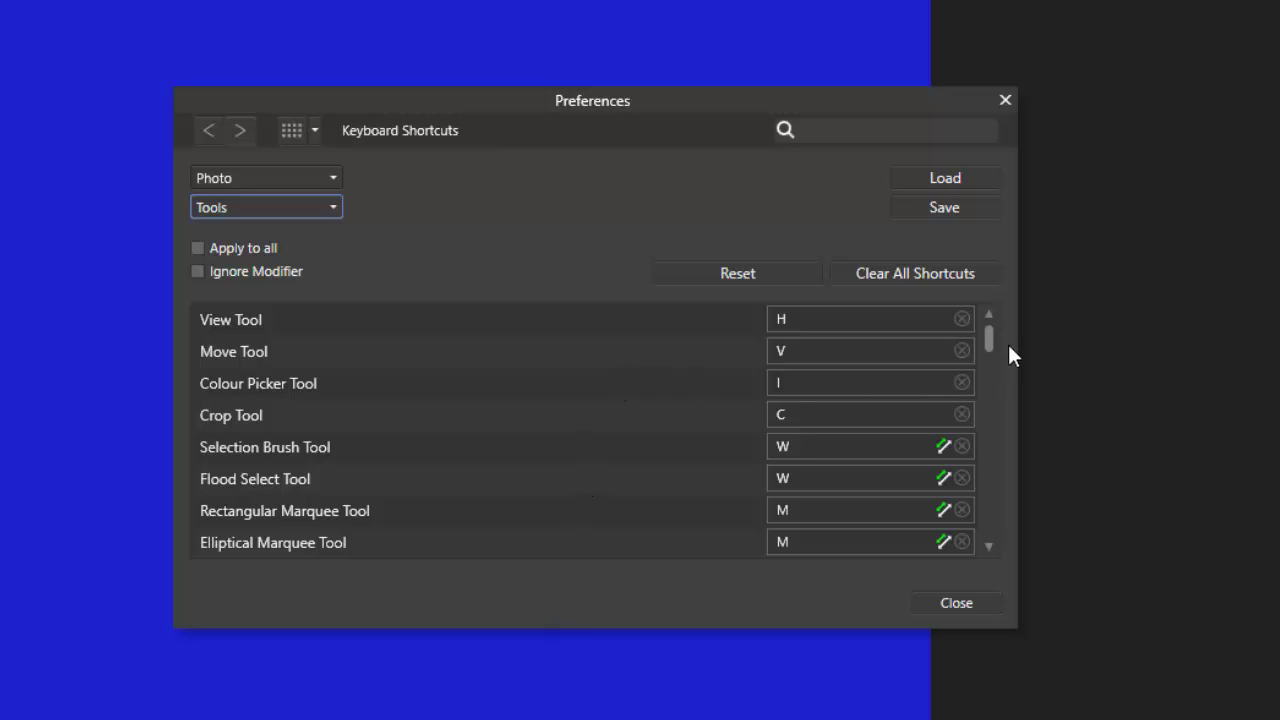
Assign G to the Gradient tool, sharing the shortcut with the Flood Fill Tool.
drag(992, 338, 992, 360)
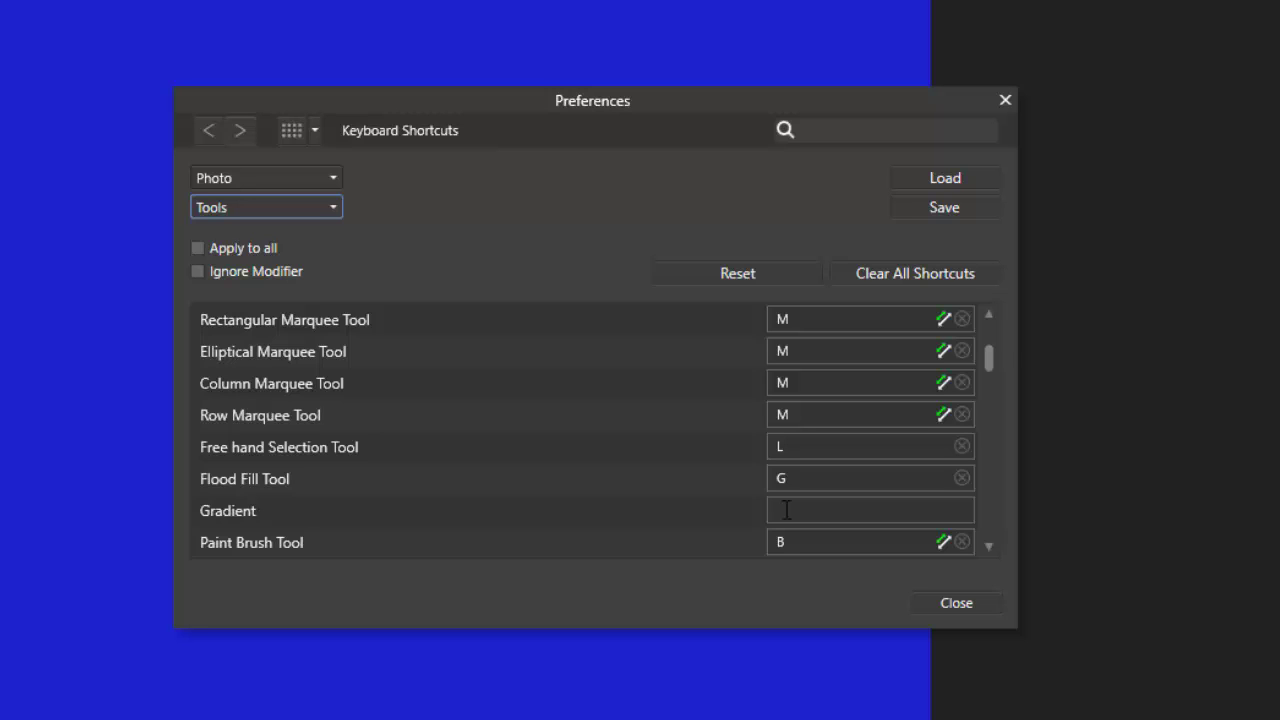
click(787, 510)
key(g)
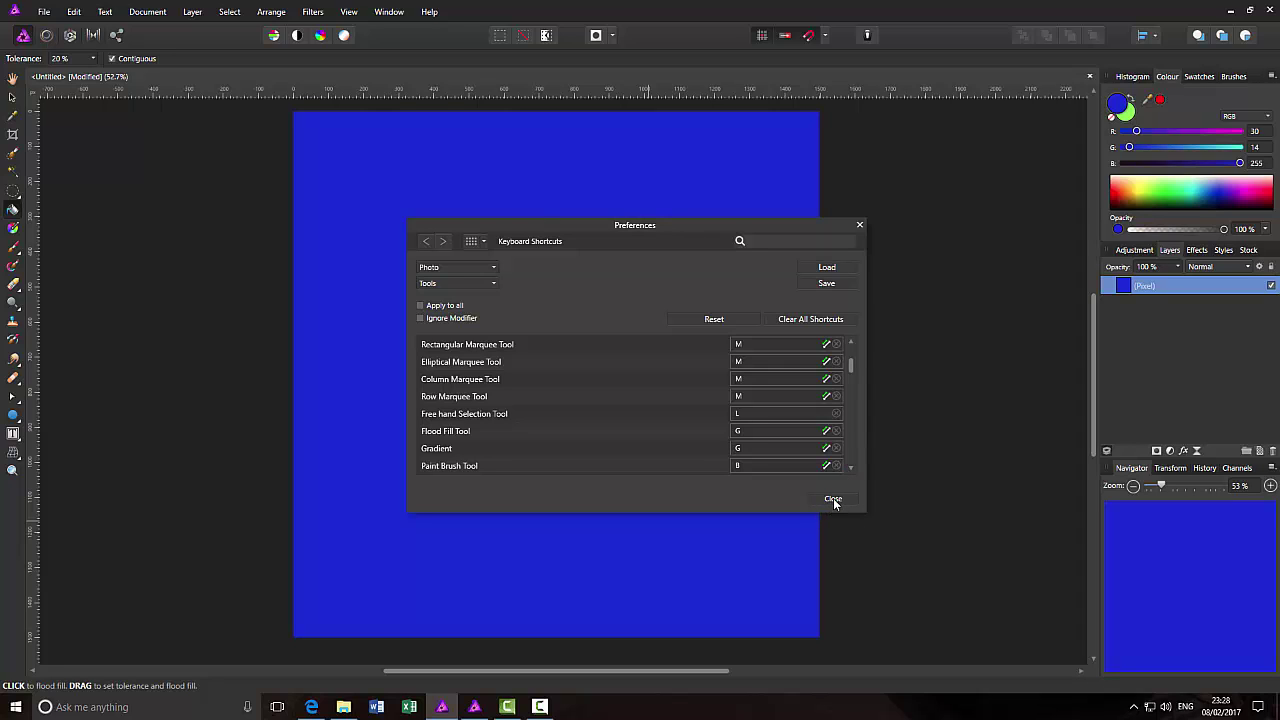
Close Preferences, reset colours to black and white, then set the colour to 50% grey.
click(833, 499)
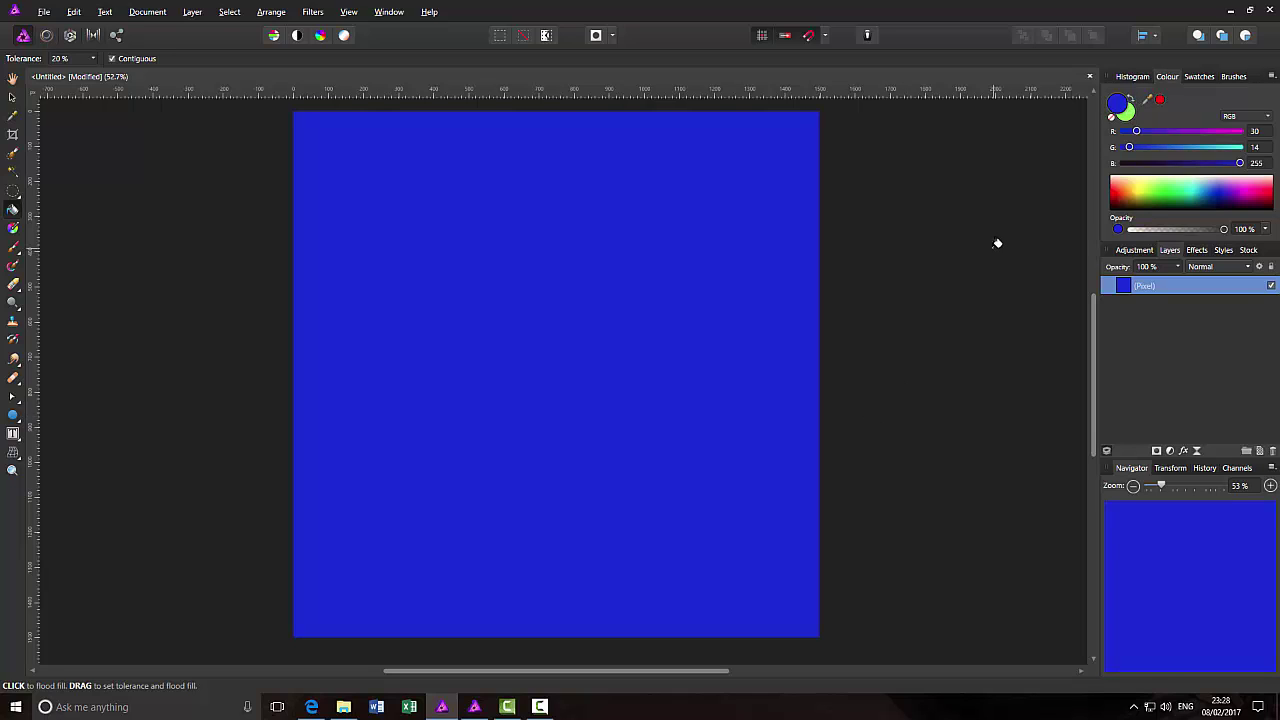
key(d)
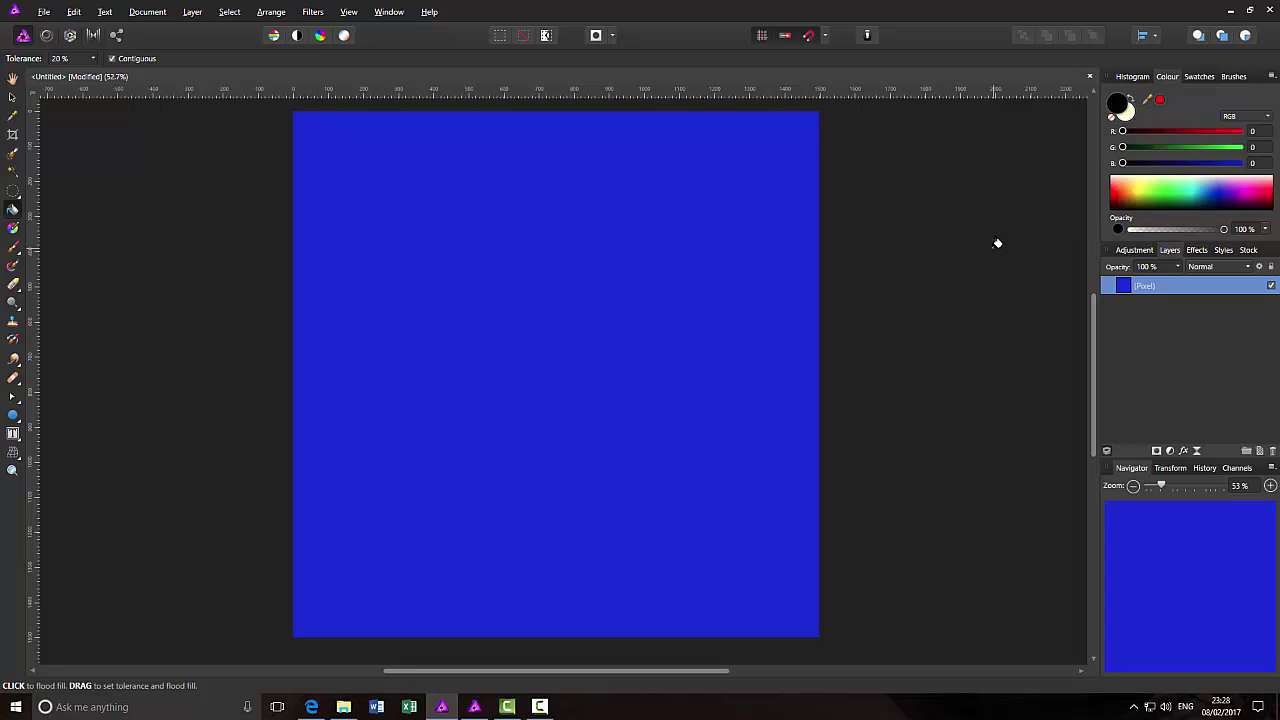
alt+click(997, 243)
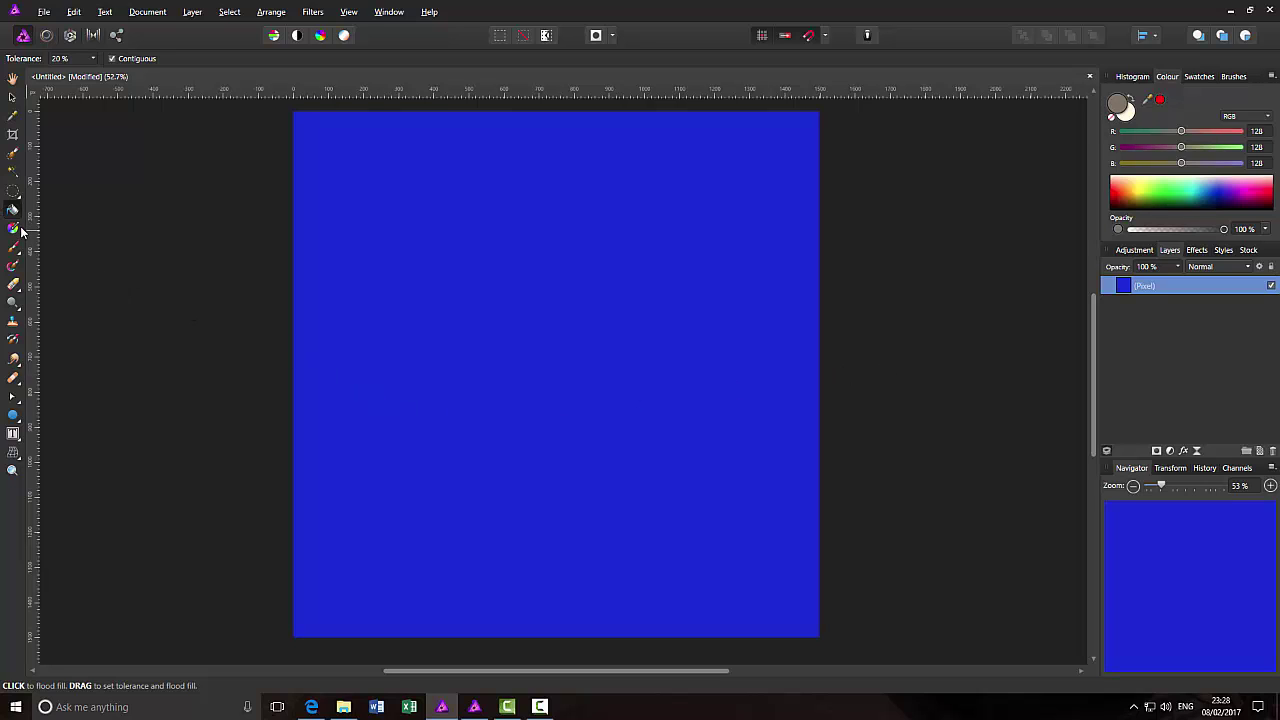
Cycle the Gradient and Flood Fill tools with G, ending on the Flood Fill Tool.
key(g)
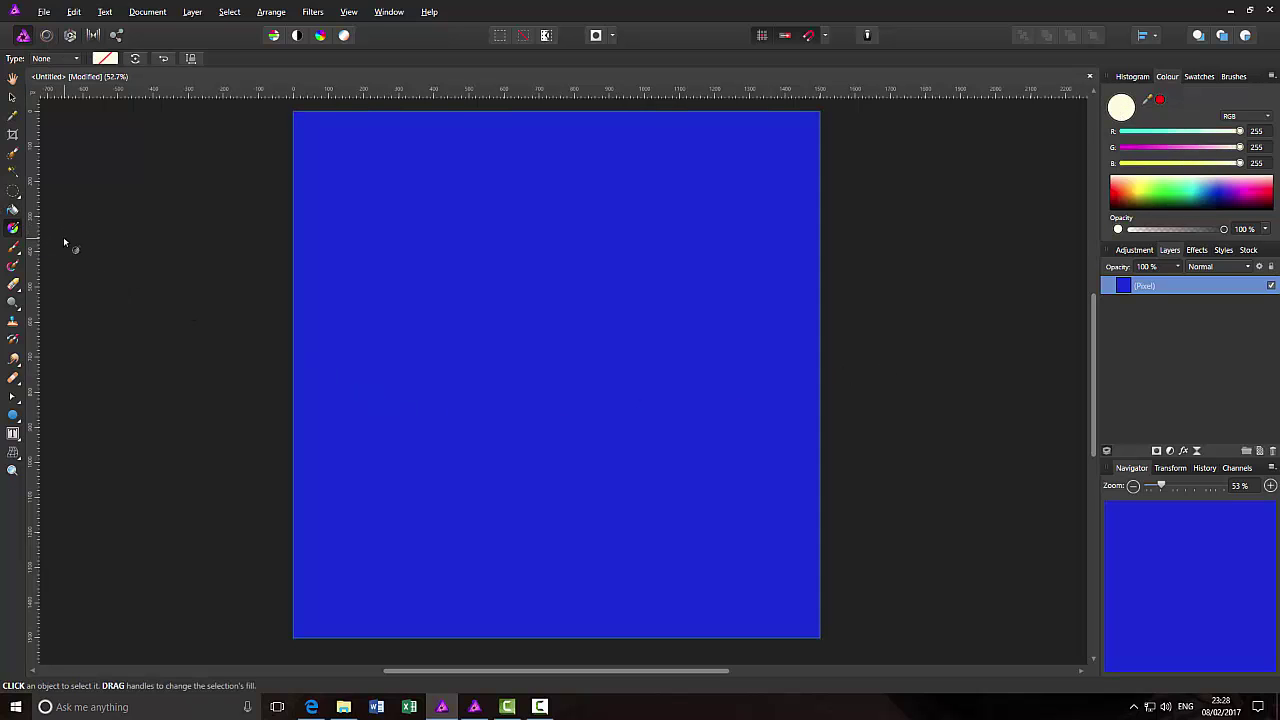
key(g)
key(g)
key(g)
key(g)
key(alt)
click(12, 209)
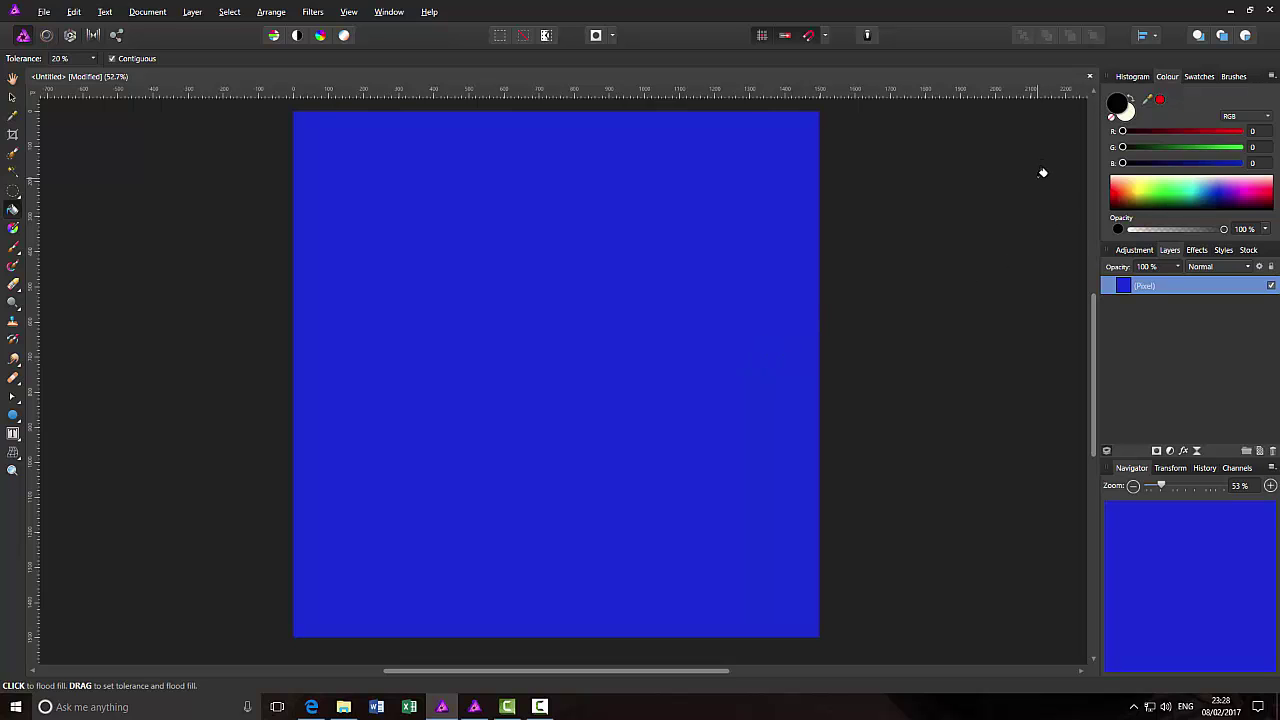
Set the current colour to white with R, G and B all at 255.
click(1171, 193)
click(1127, 113)
click(1222, 192)
click(1221, 186)
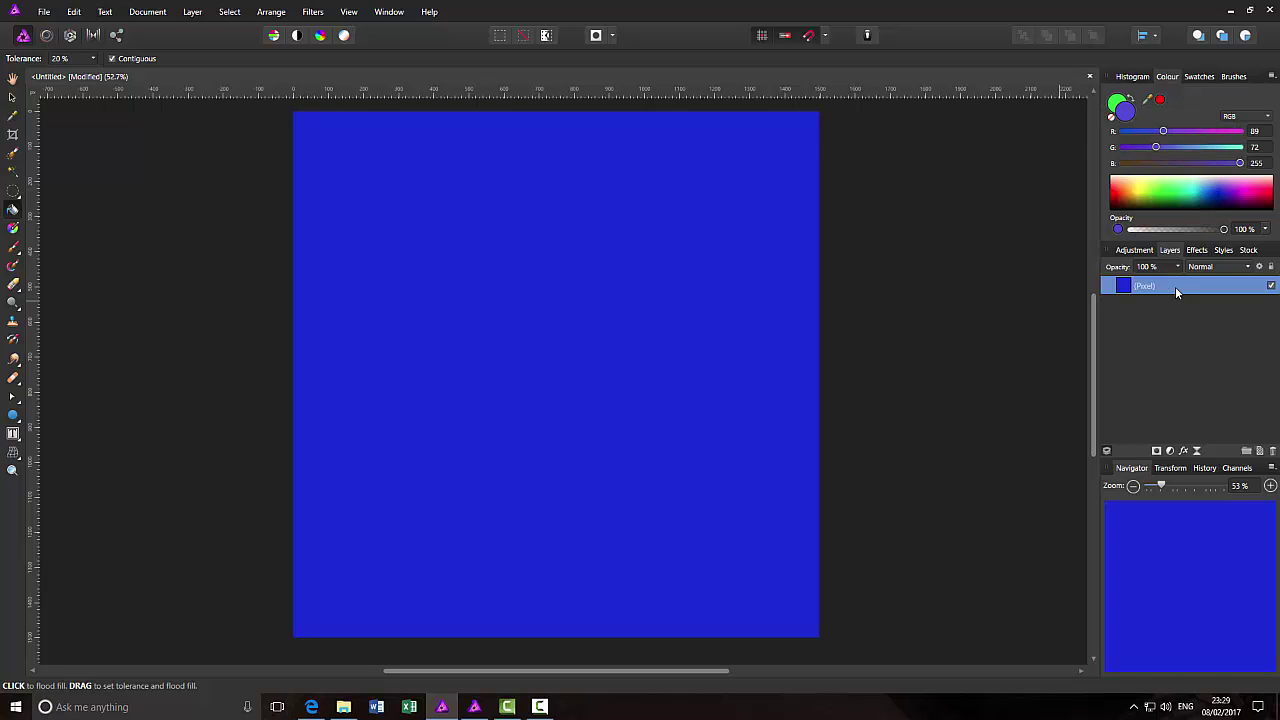
click(1188, 206)
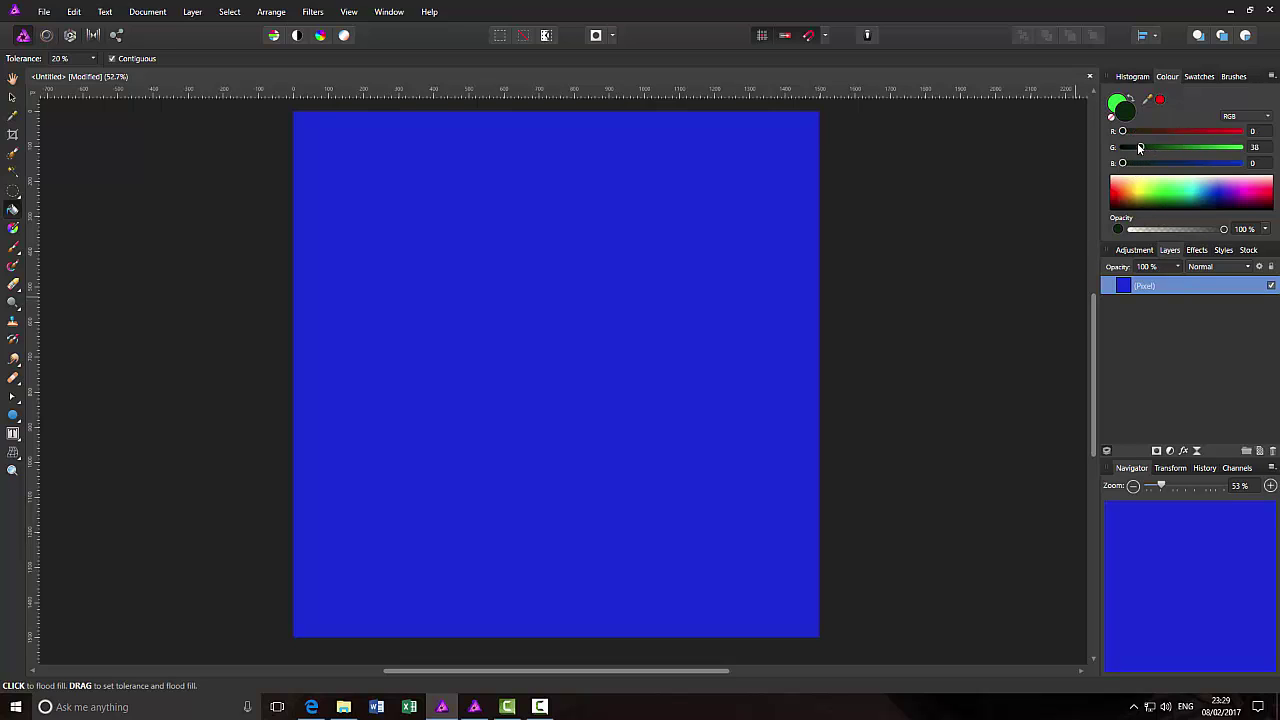
drag(1140, 147, 1122, 147)
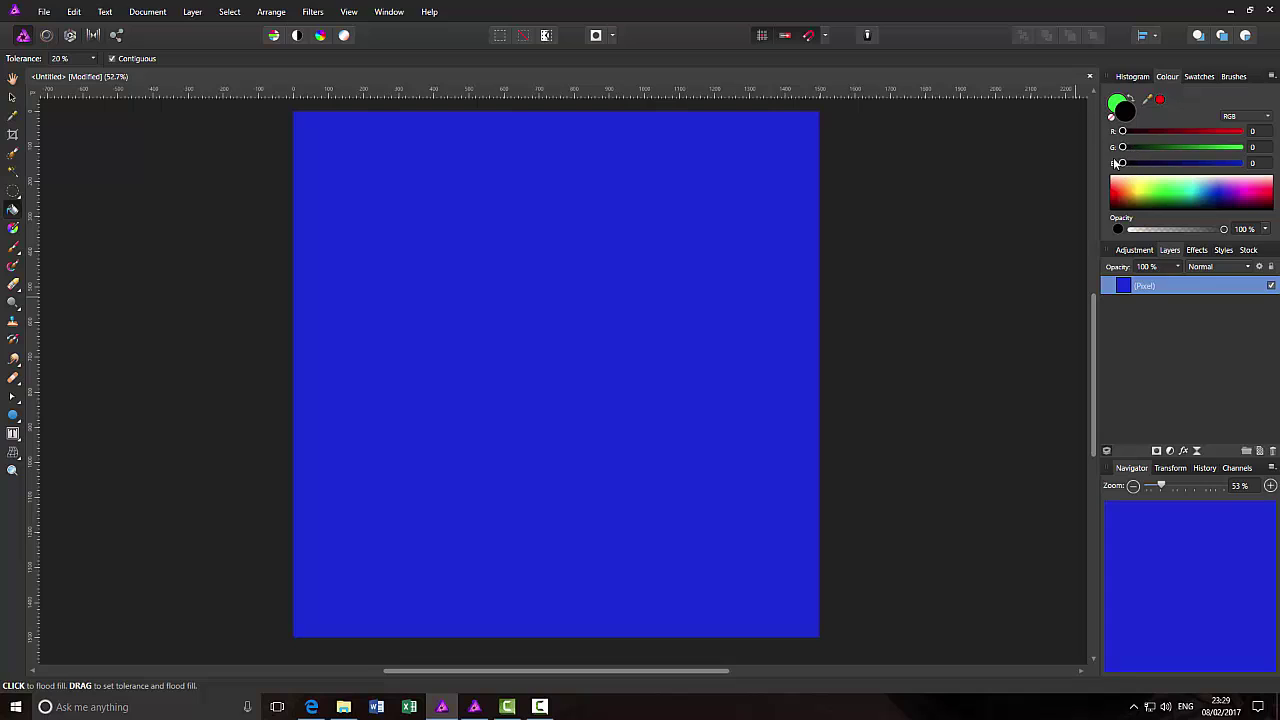
click(1115, 101)
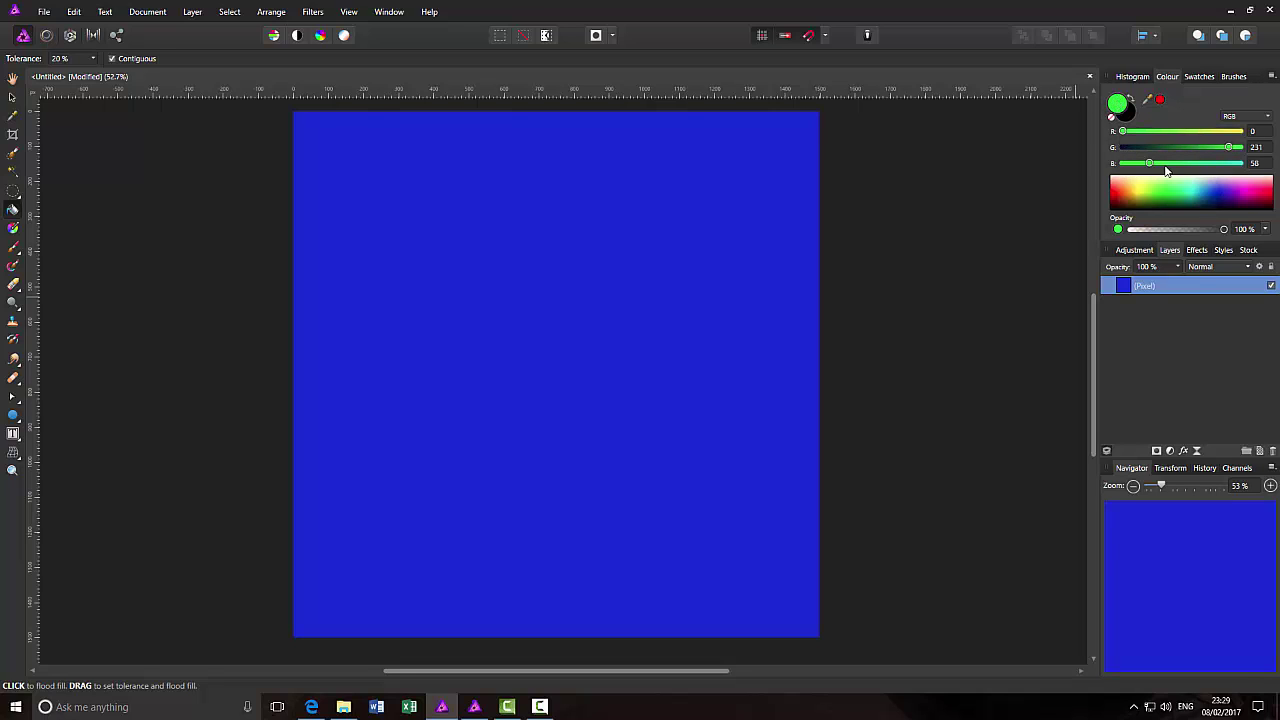
drag(1150, 163, 1242, 147)
drag(1123, 131, 1256, 140)
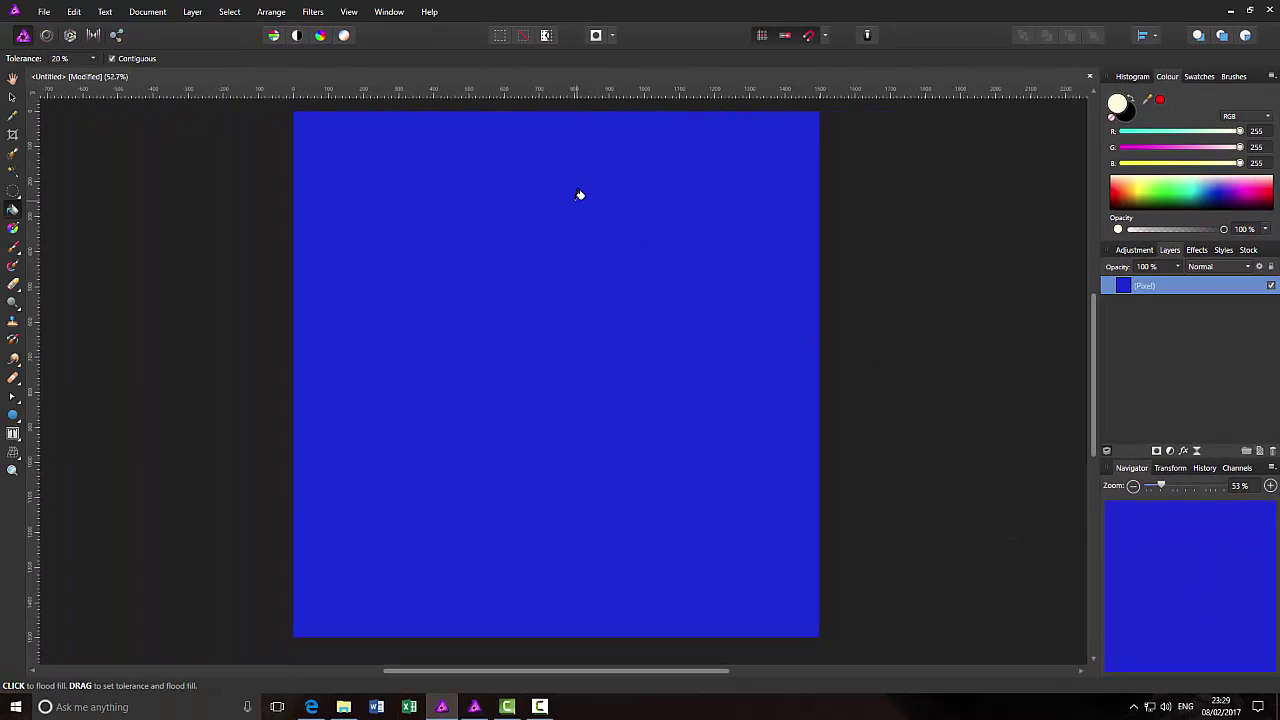
Show the View menu's Studio panel list.
click(352, 12)
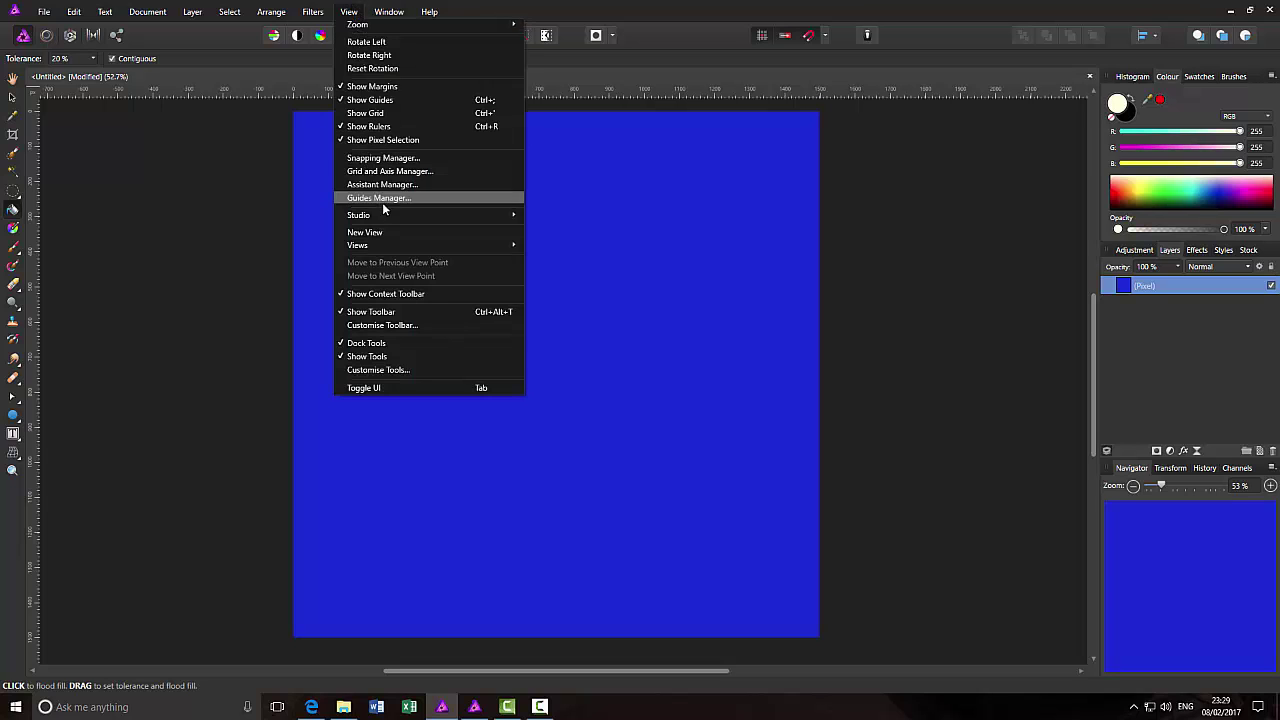
mouse_move(414, 218)
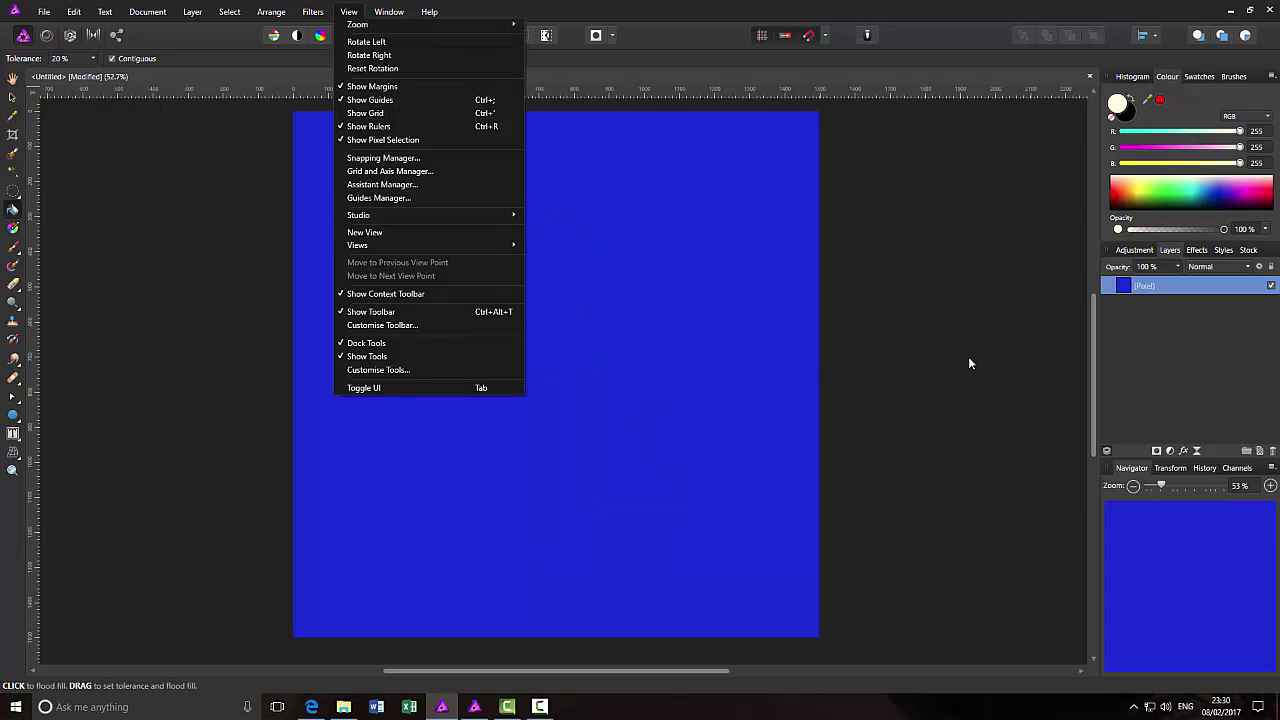
Open Edit > Preferences > Keyboard Shortcuts and show the Miscellaneous category.
click(935, 278)
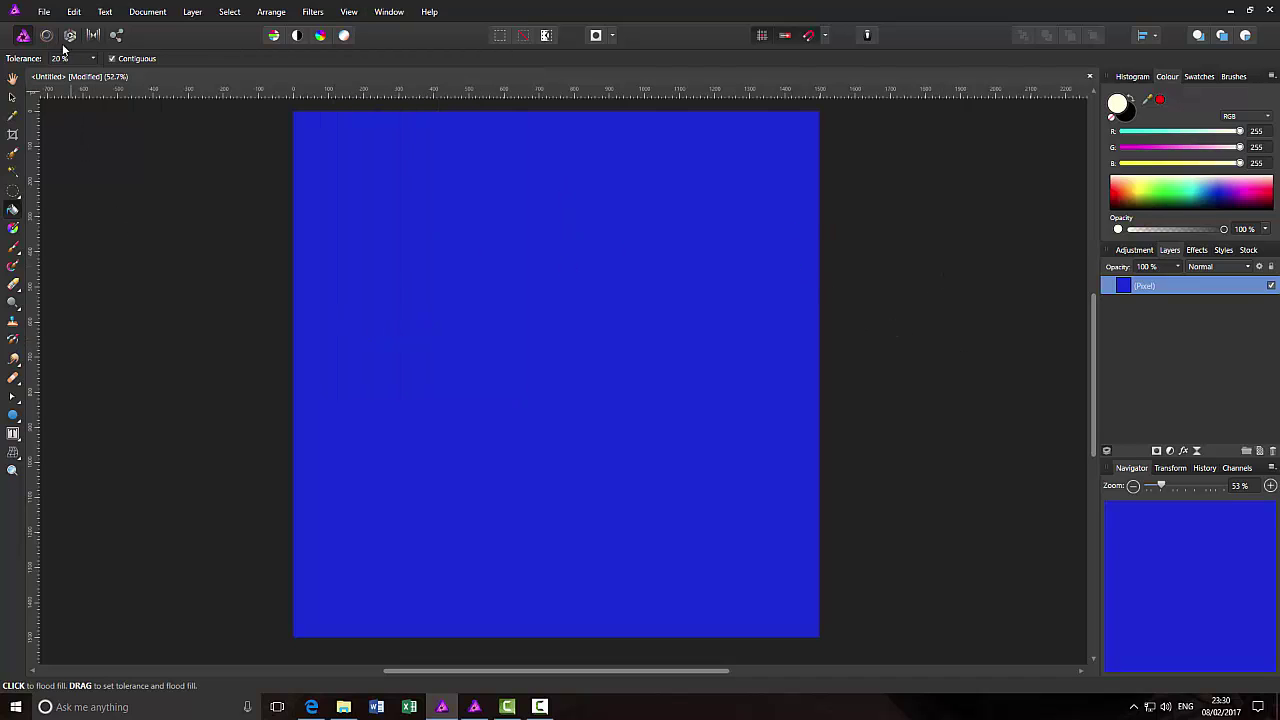
click(74, 12)
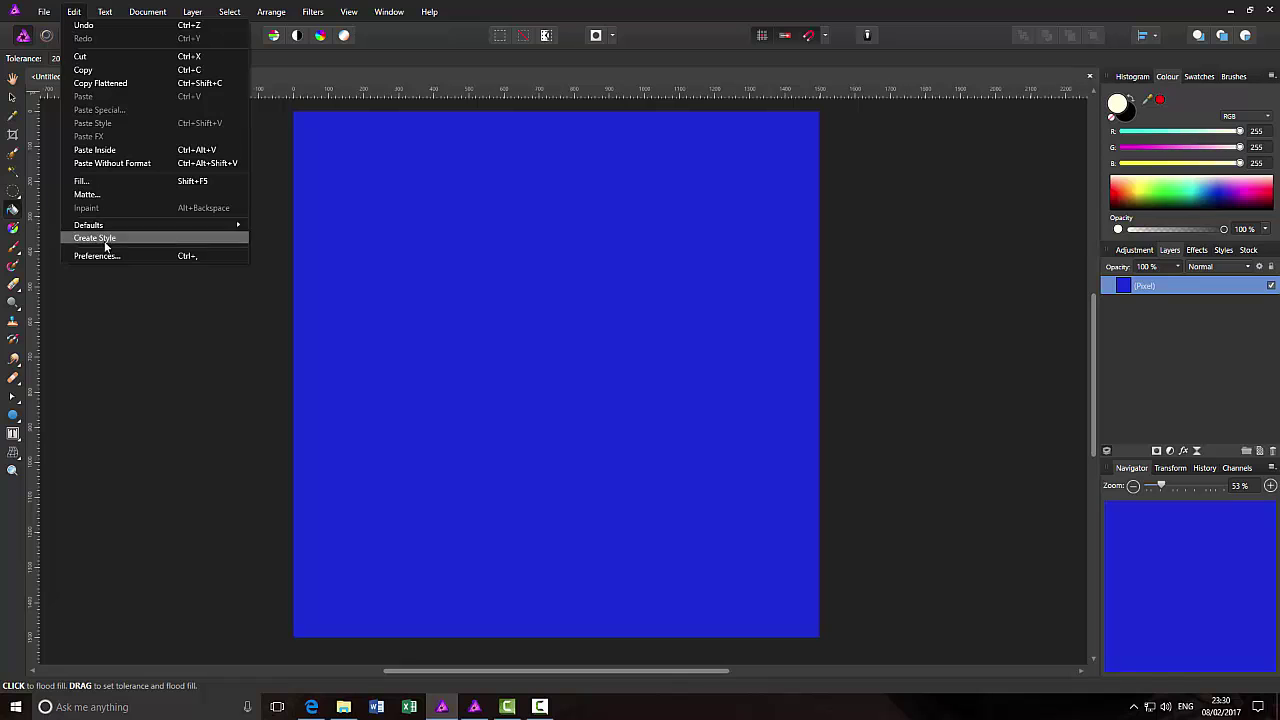
click(106, 256)
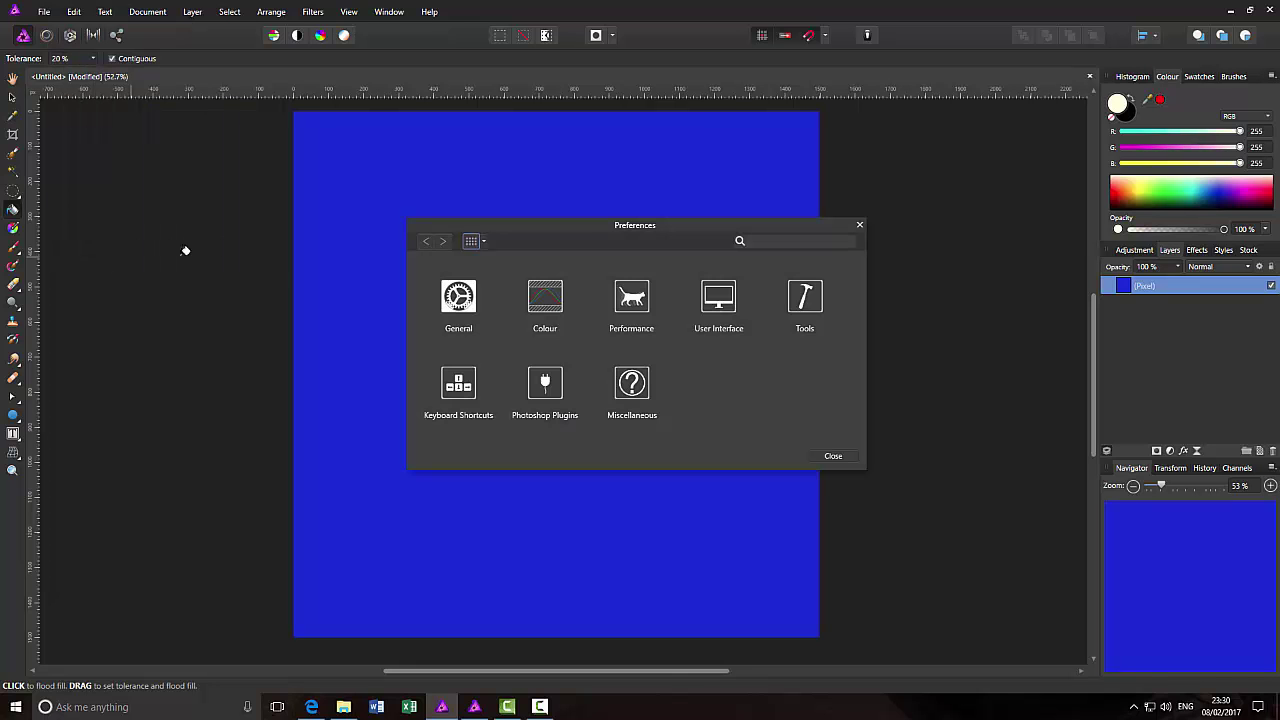
click(452, 390)
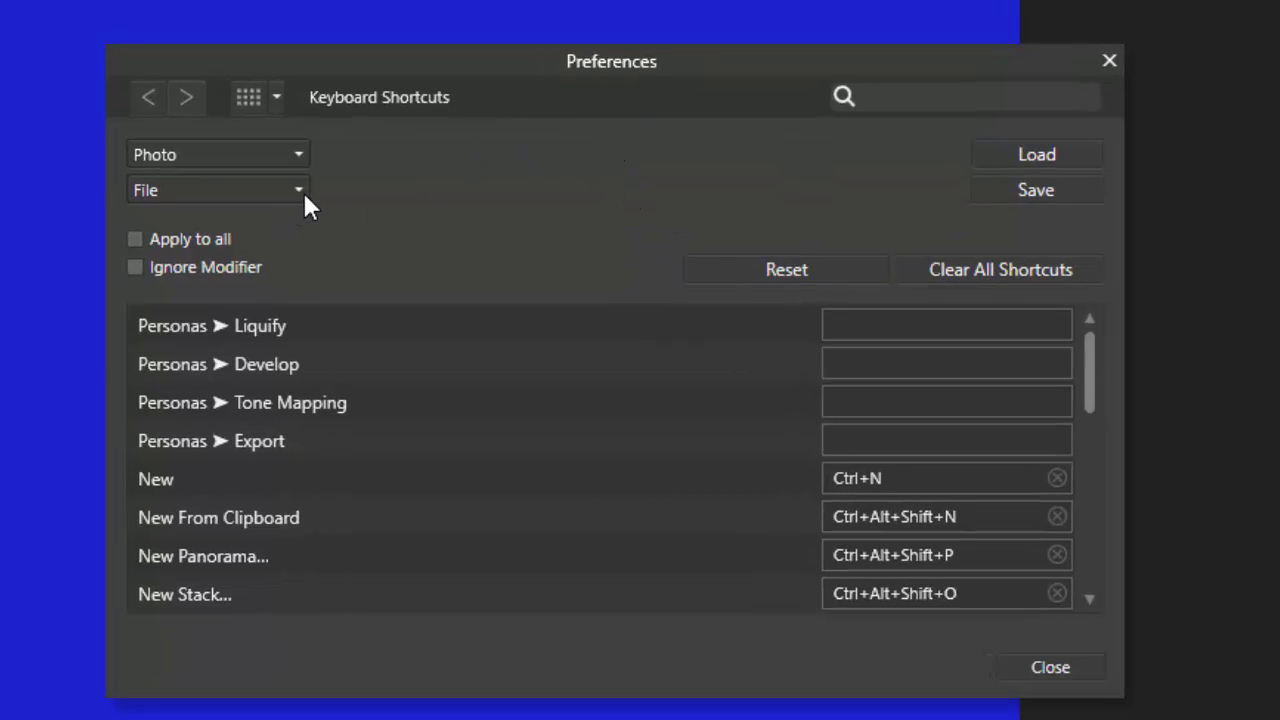
click(300, 190)
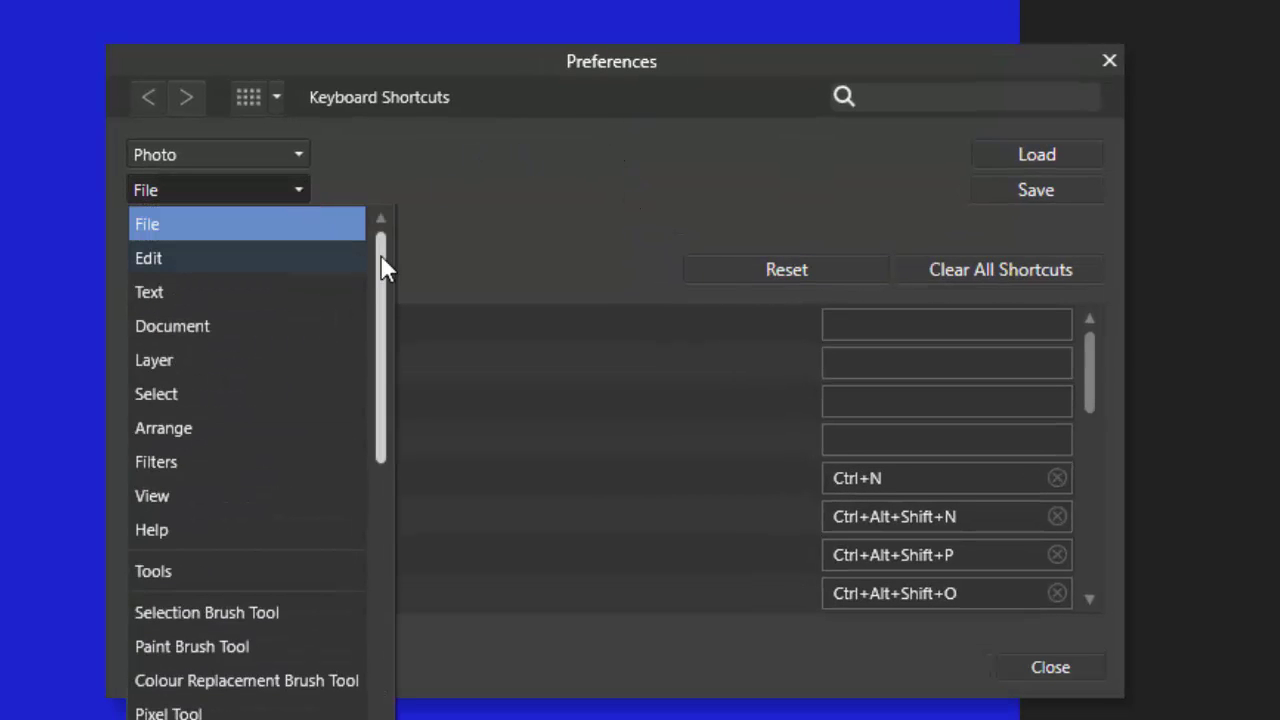
mouse_move(387, 281)
mouse_down()
mouse_move(414, 434)
mouse_move(400, 605)
mouse_up()
click(190, 707)
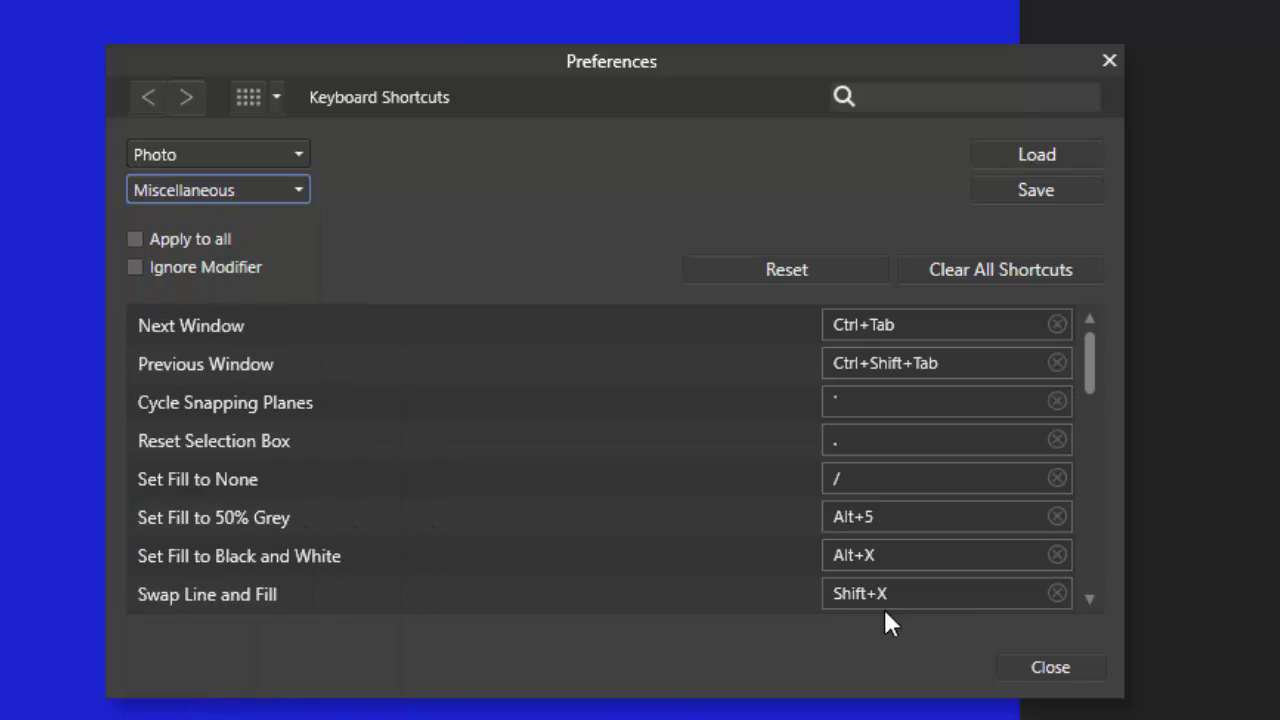
Assign Alt+M to Toggle Macro Panel.
drag(1096, 366, 1097, 451)
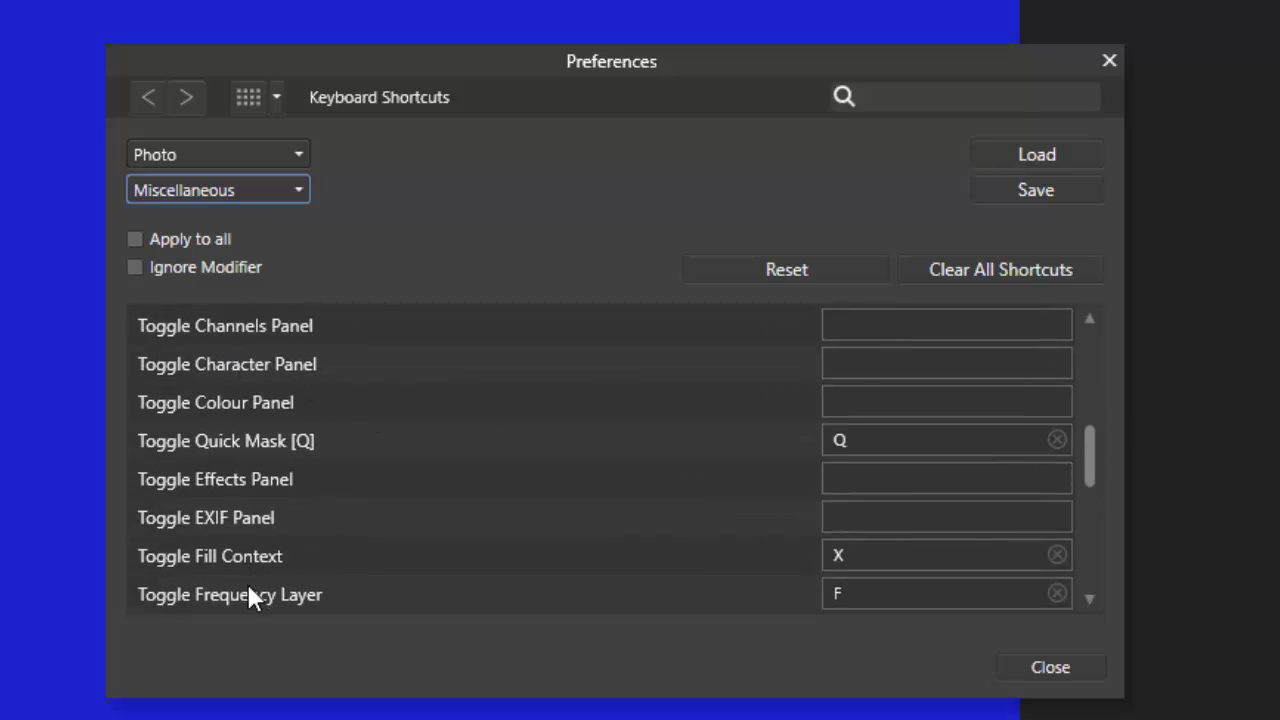
drag(1091, 457, 1108, 520)
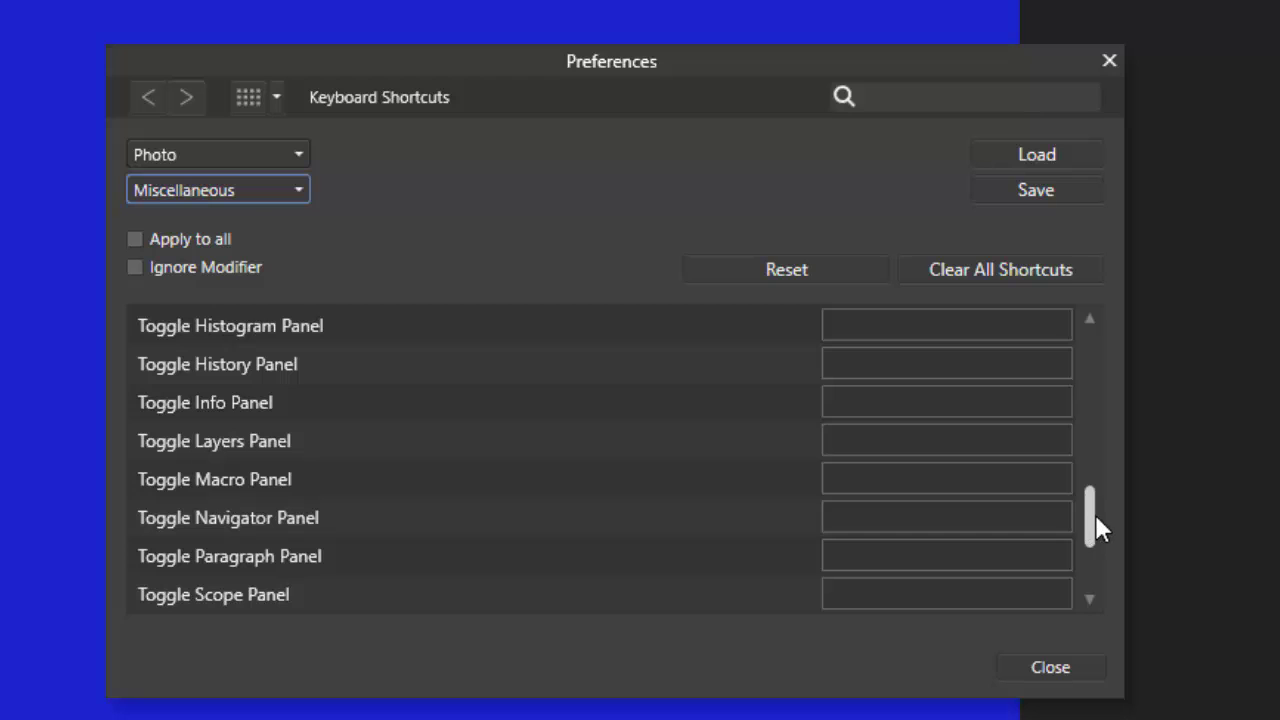
mouse_move(1096, 512)
mouse_down()
mouse_move(1106, 556)
mouse_move(1113, 521)
mouse_up()
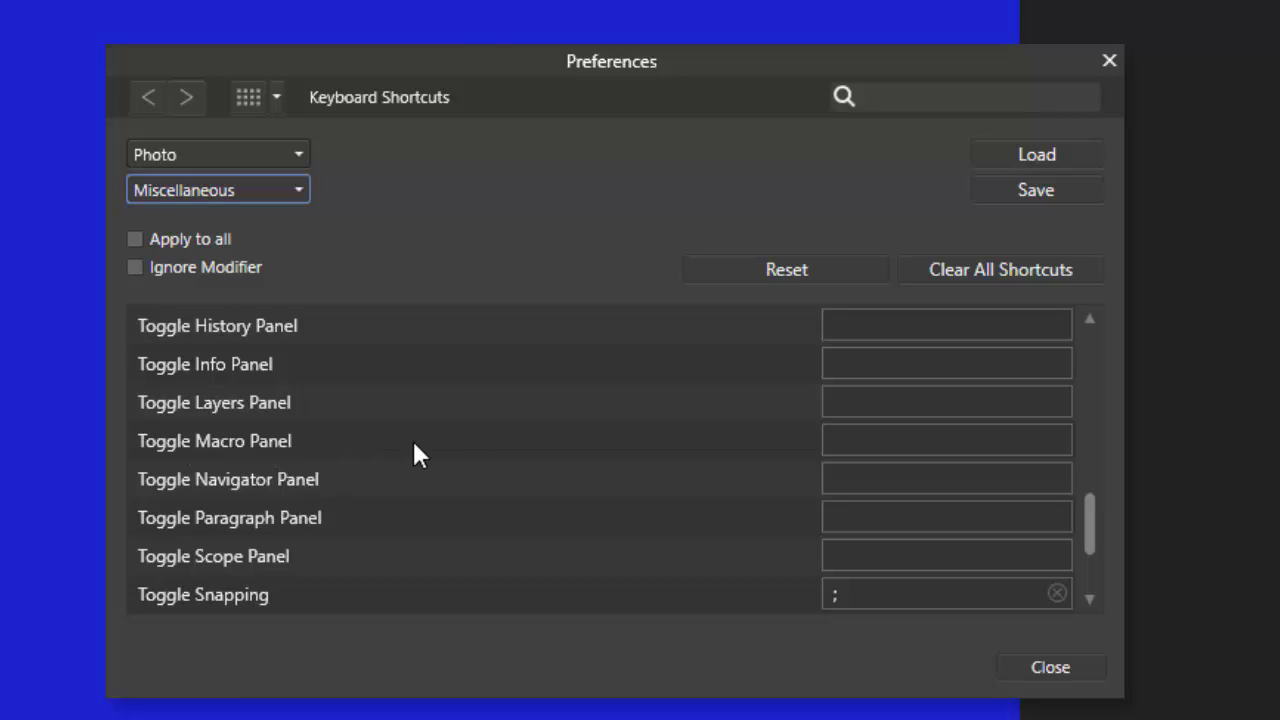
click(838, 440)
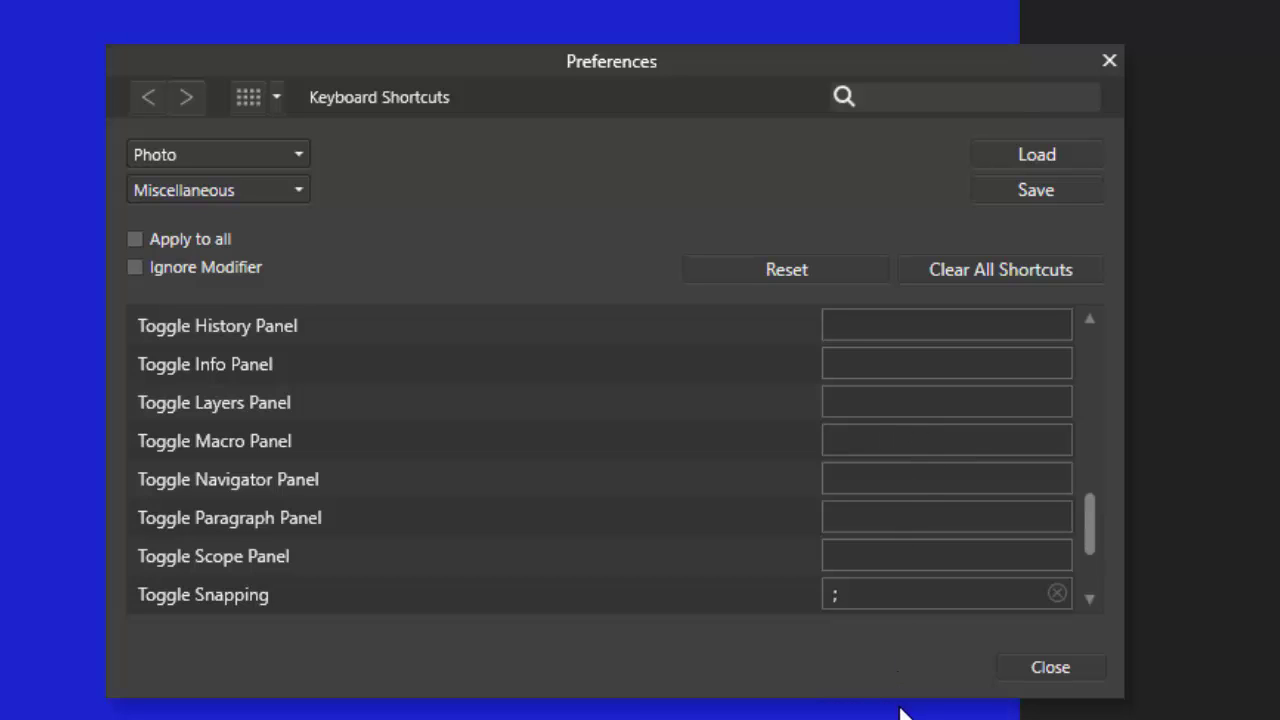
key(alt+m)
Close Preferences and show the Macro panel with the new Alt+M shortcut.
click(1053, 669)
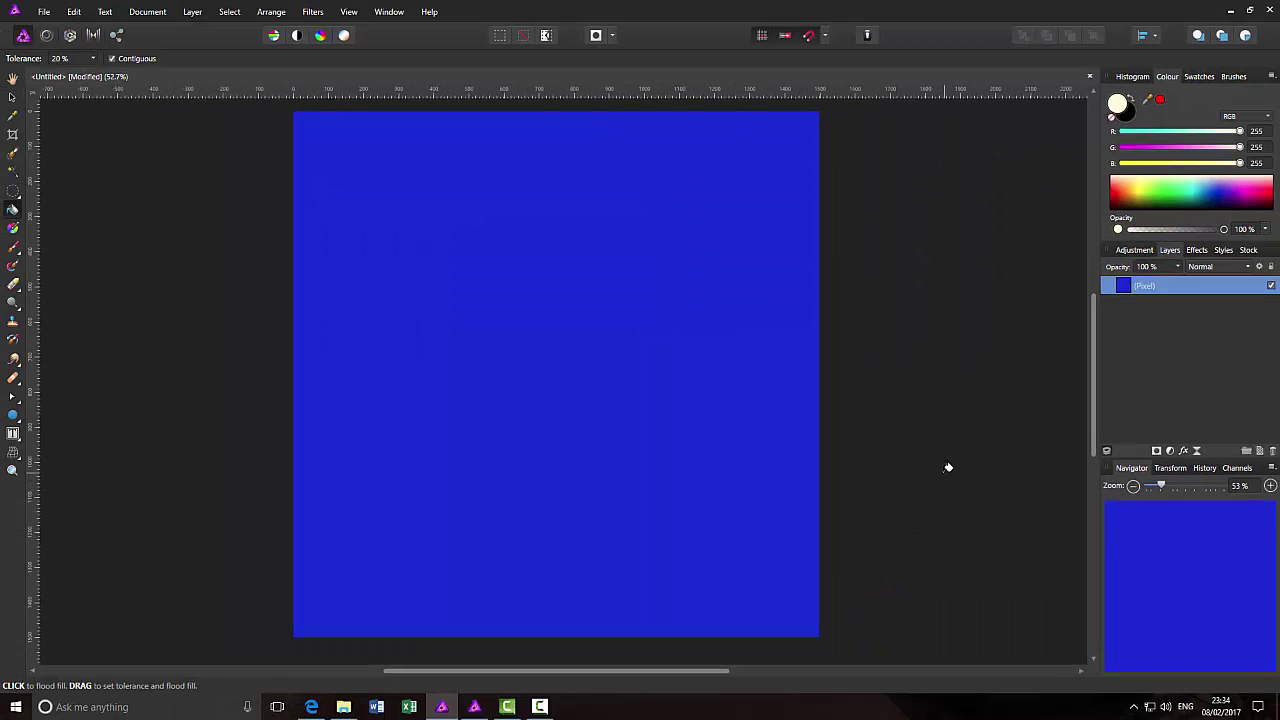
key(alt+m)
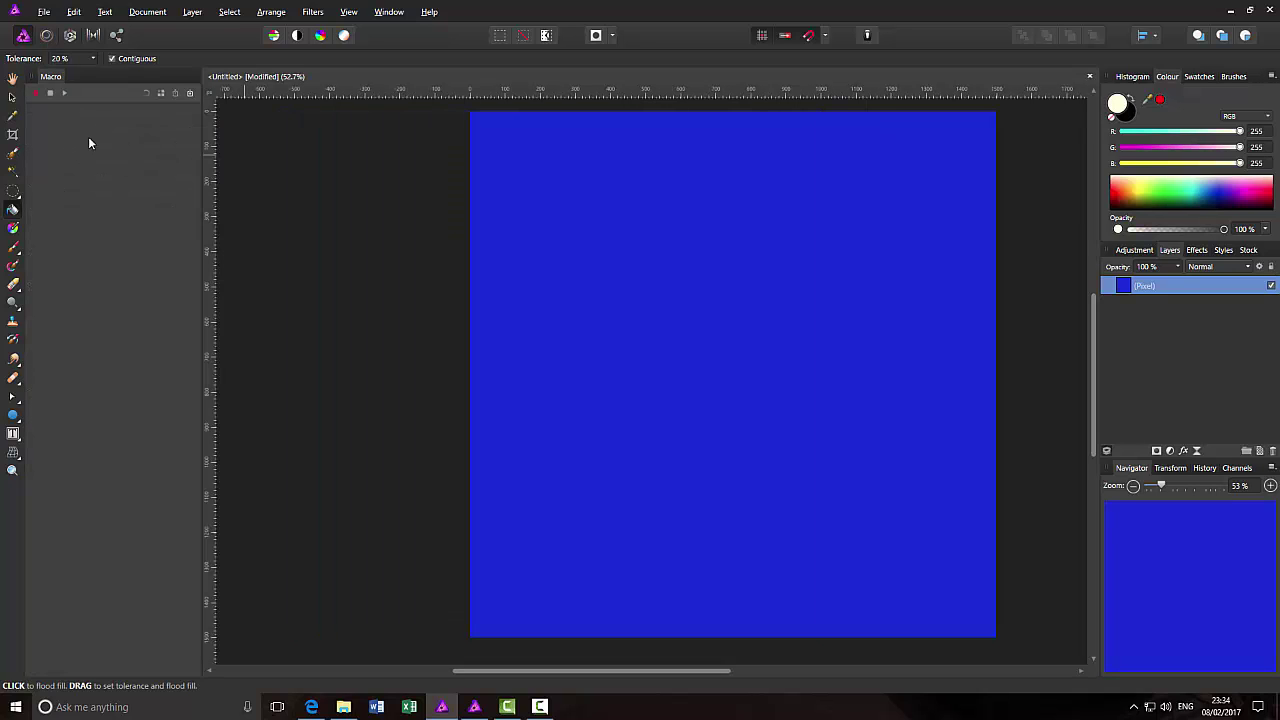
Open the Library panel via View > Studio > Library and scroll its macro categories.
click(350, 16)
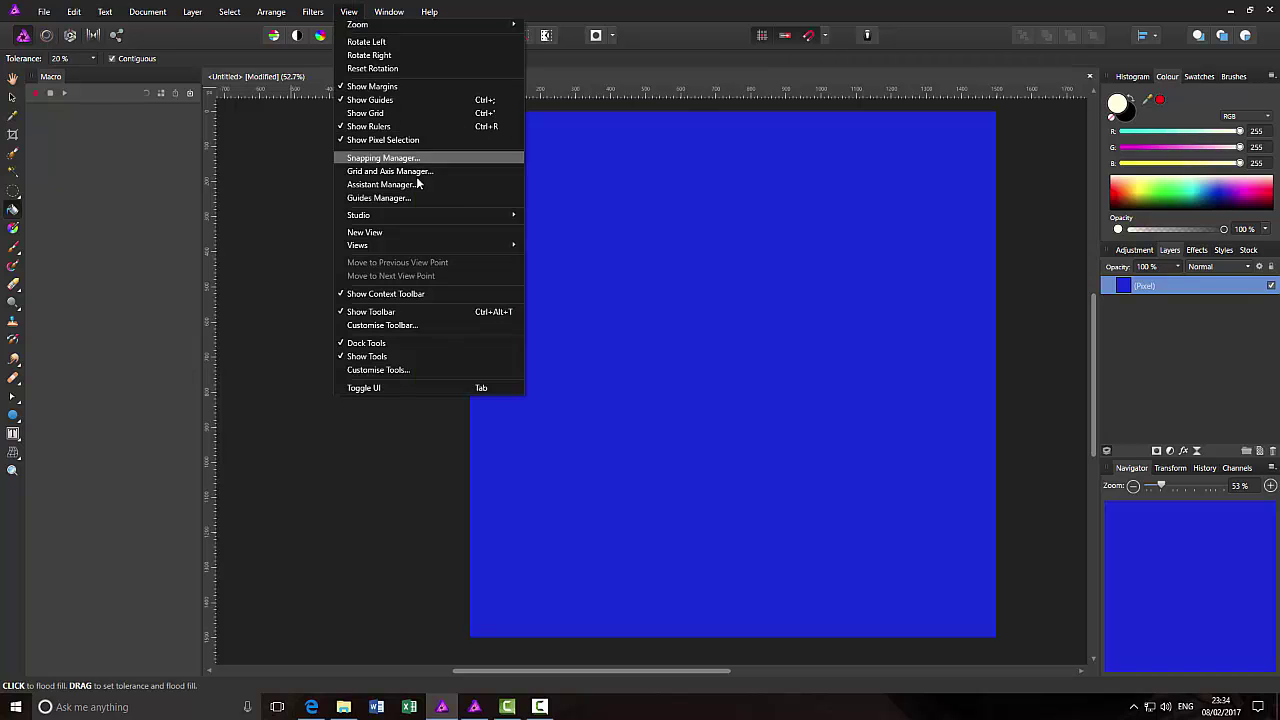
mouse_move(496, 214)
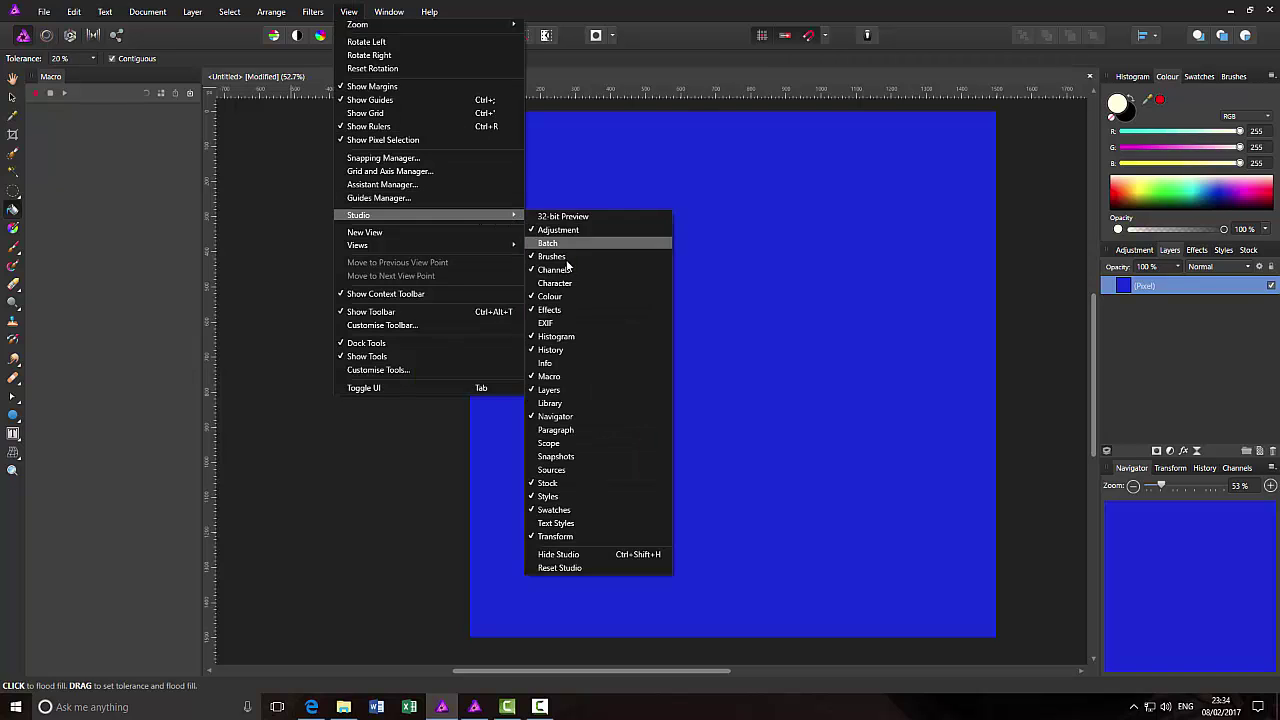
click(560, 403)
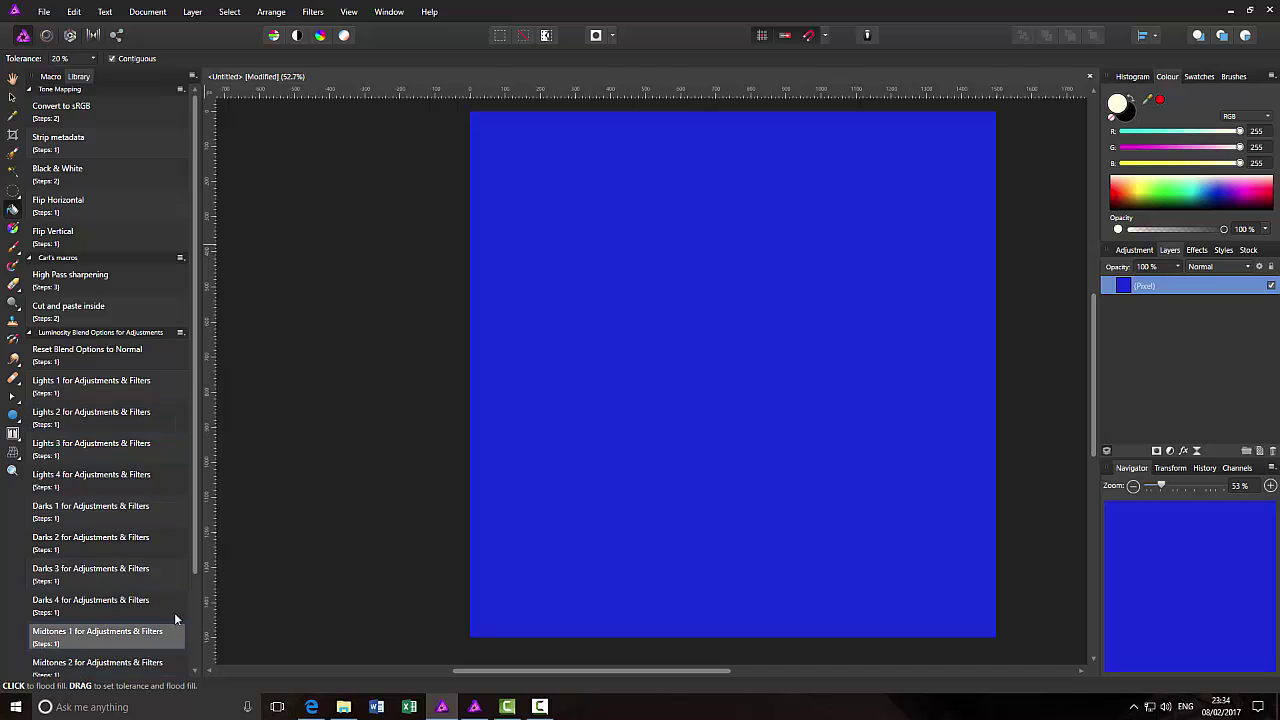
drag(196, 540, 199, 470)
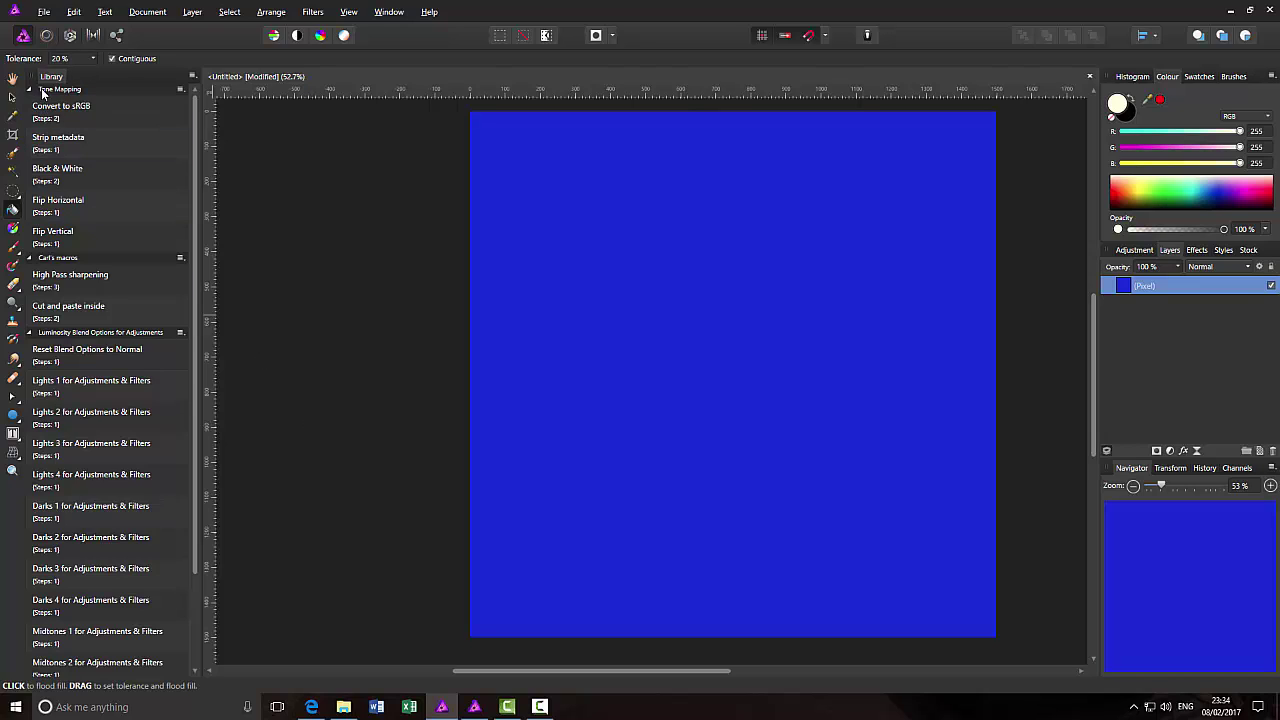
Turn off View > Studio > Library so the macro list disappears beside the blue canvas.
click(349, 12)
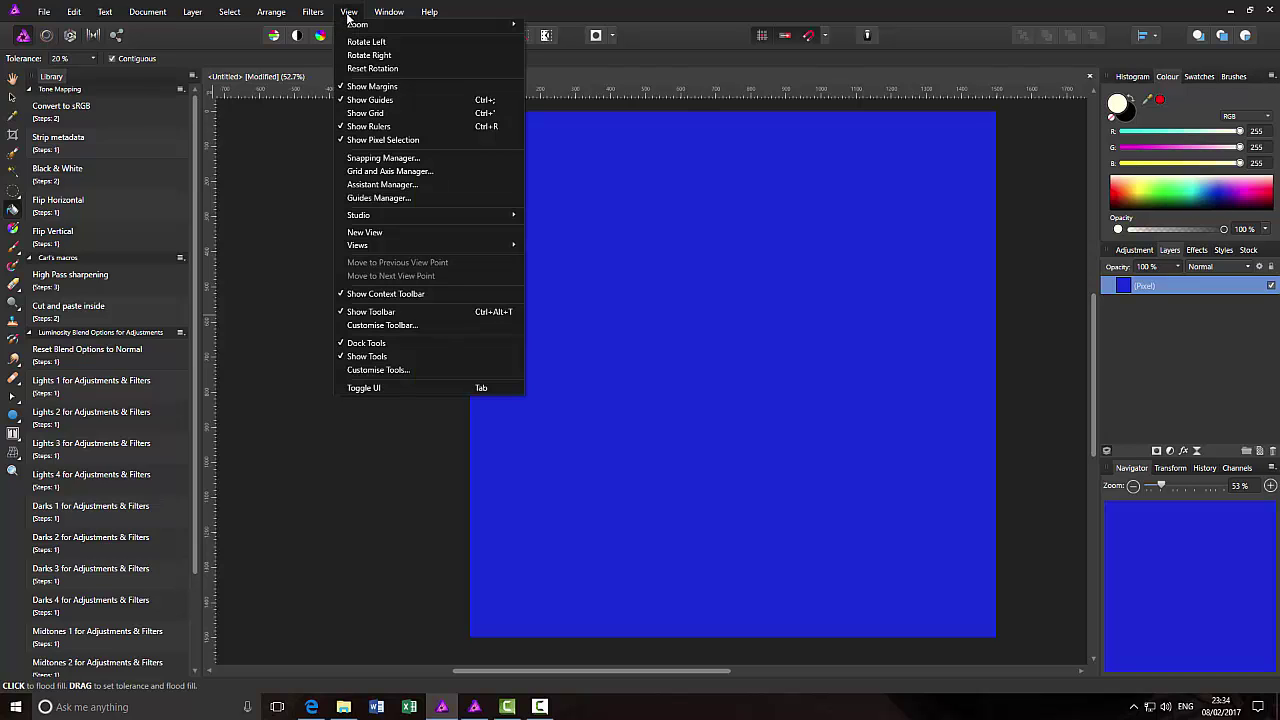
mouse_move(464, 214)
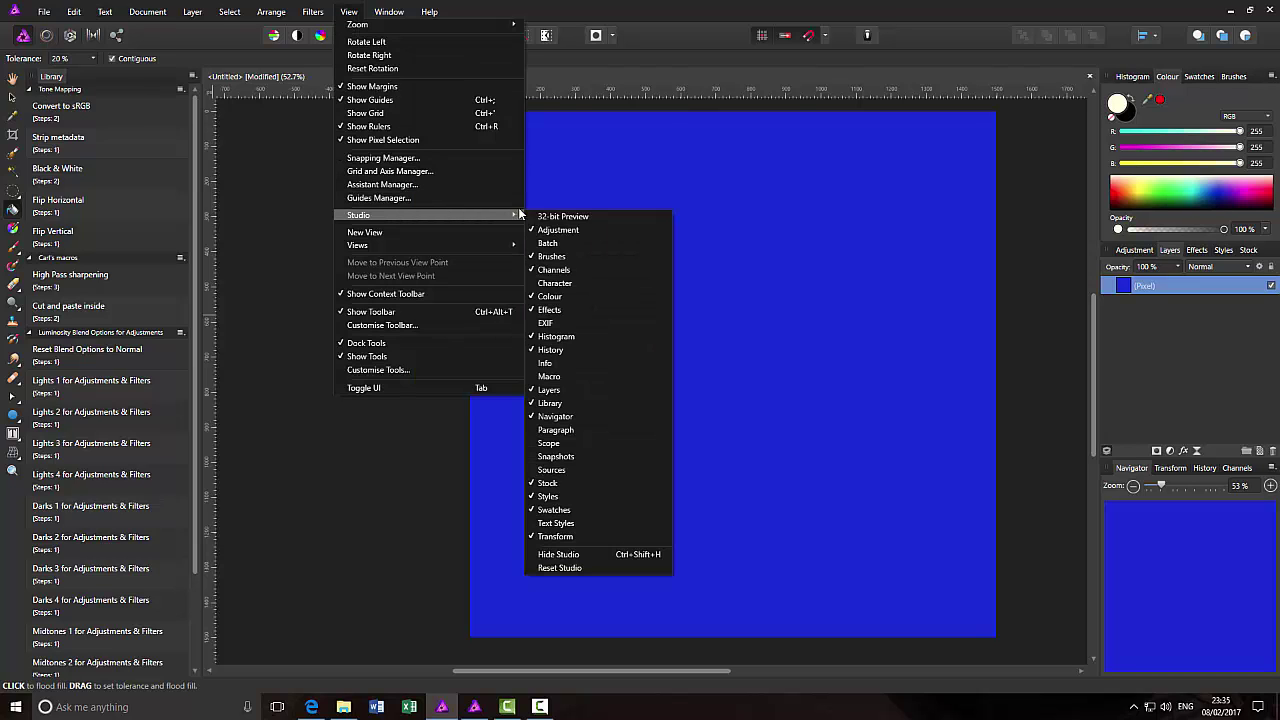
click(557, 403)
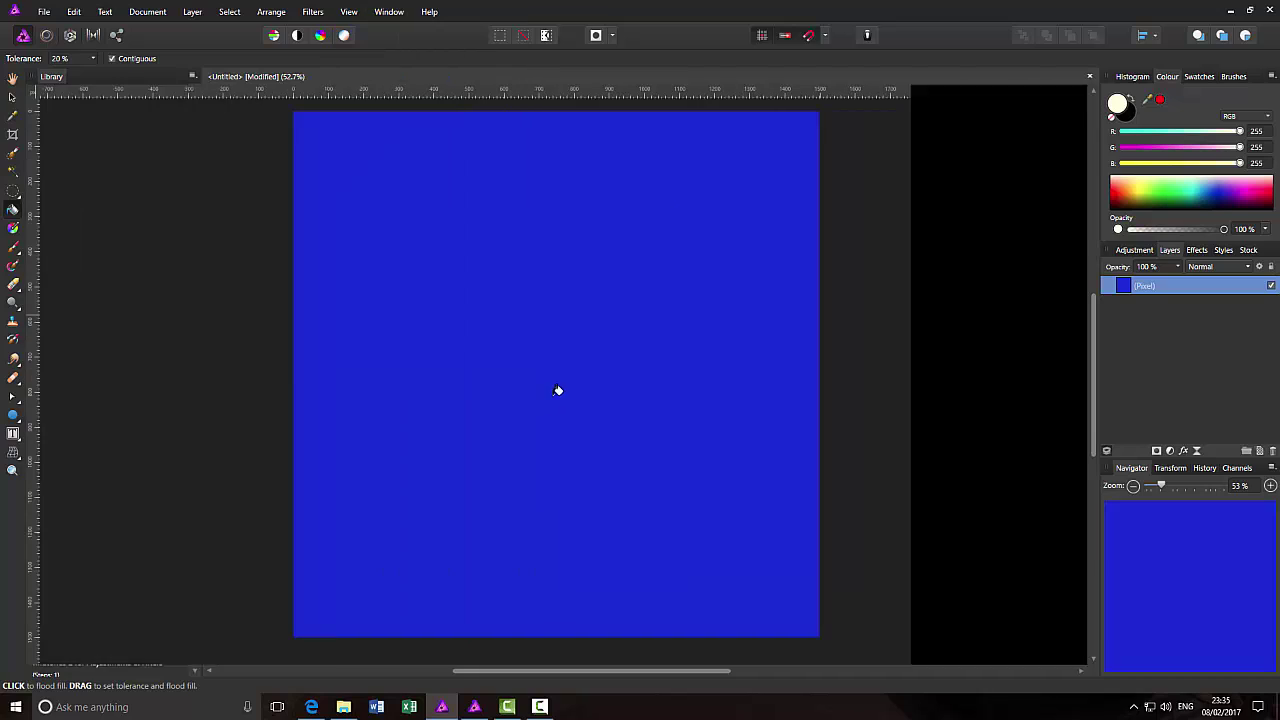